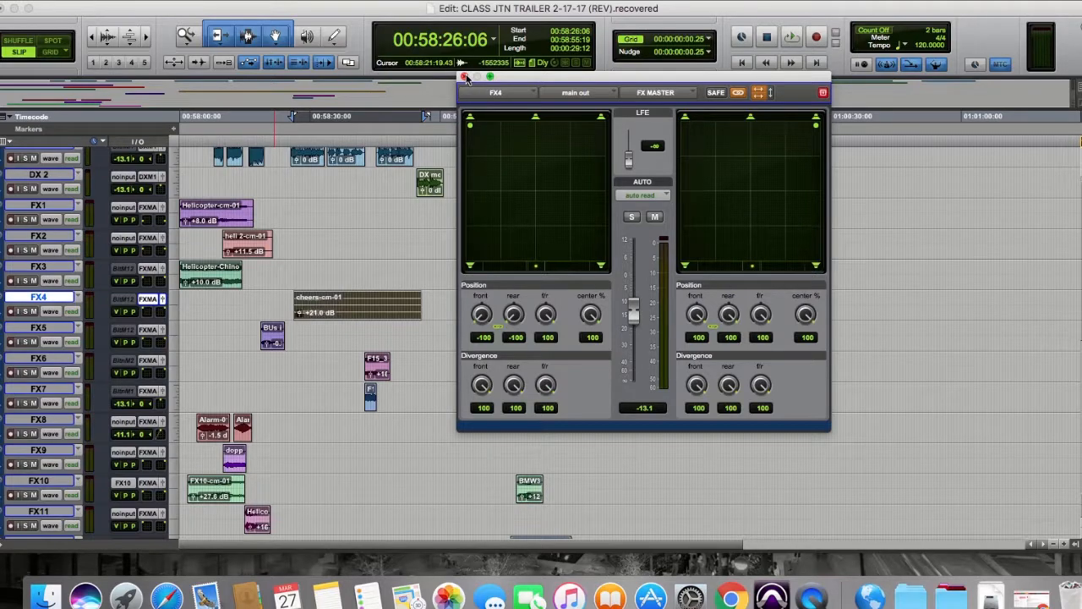
Close the FX4 panner window and create one new stereo aux input track below FX14
click(464, 76)
scroll(592, 338, down, 5)
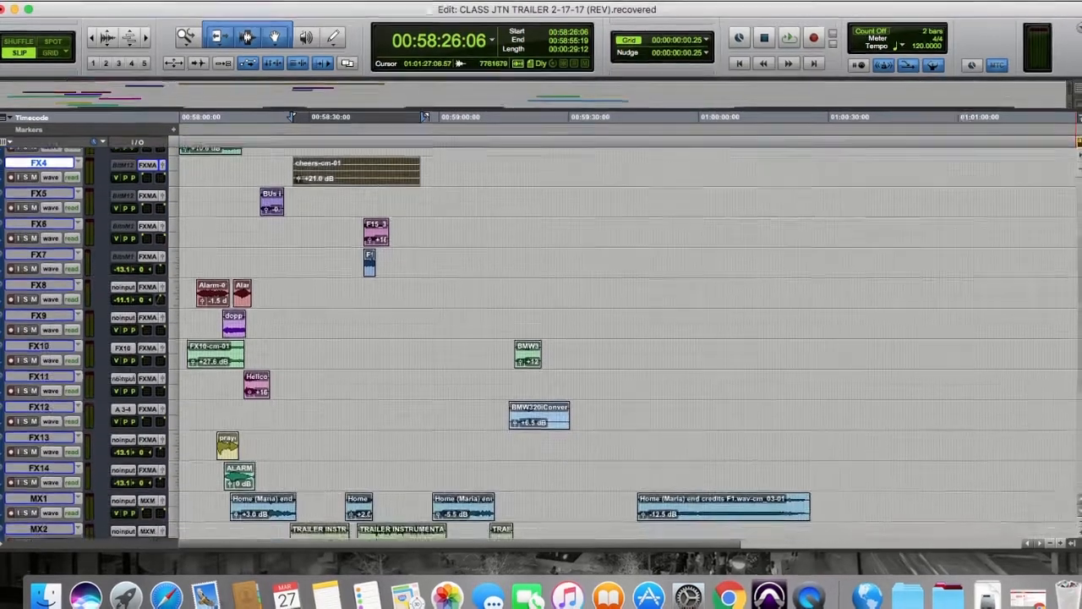
click(195, 7)
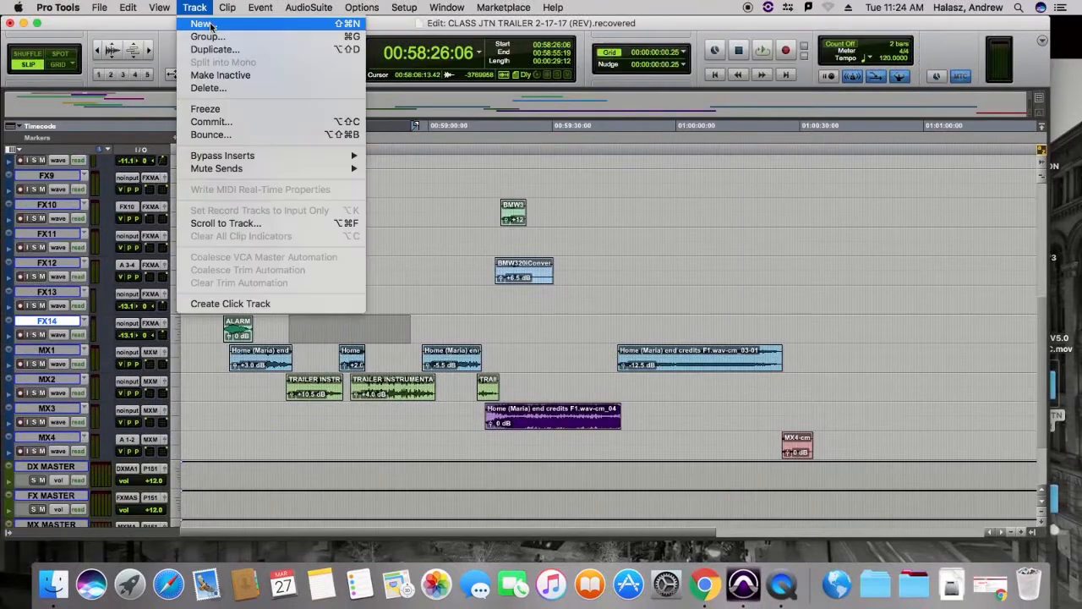
click(211, 24)
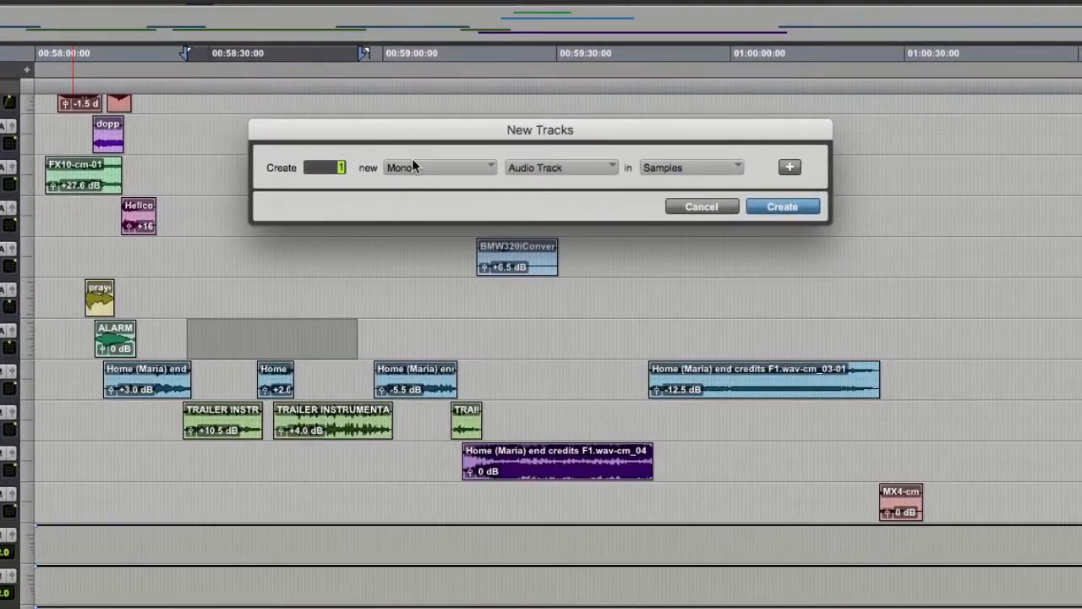
click(414, 167)
click(419, 188)
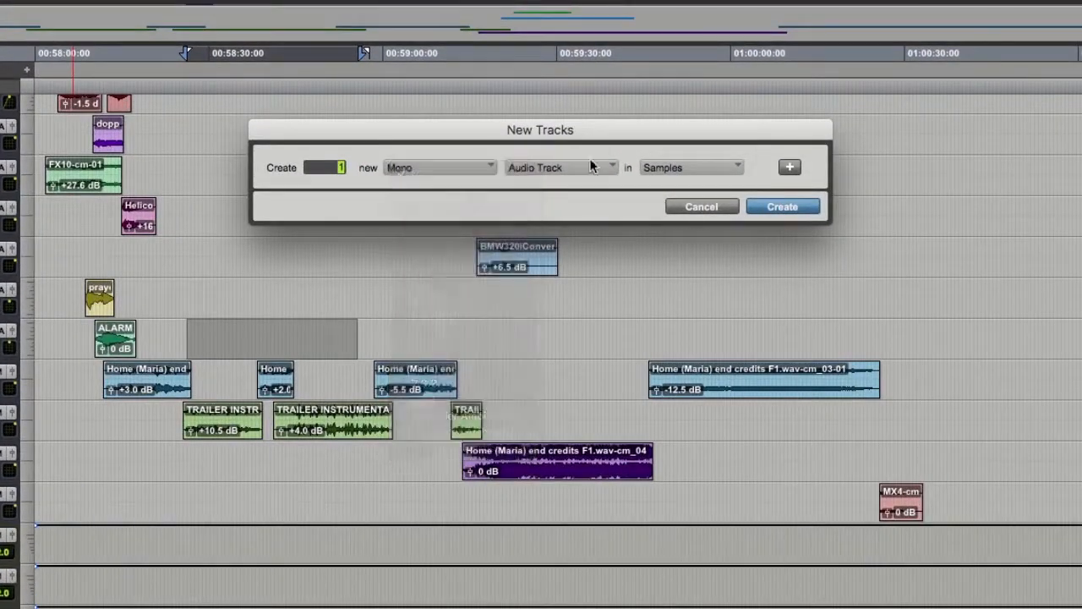
click(589, 168)
click(558, 189)
click(782, 207)
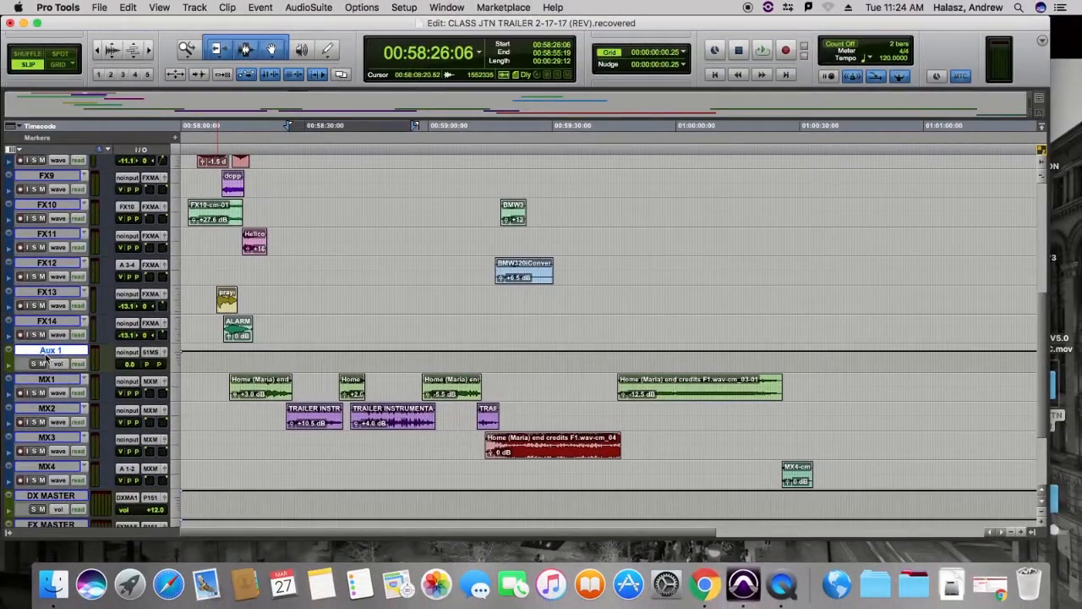
Rename the new aux track as FX VERB 1
double_click(47, 354)
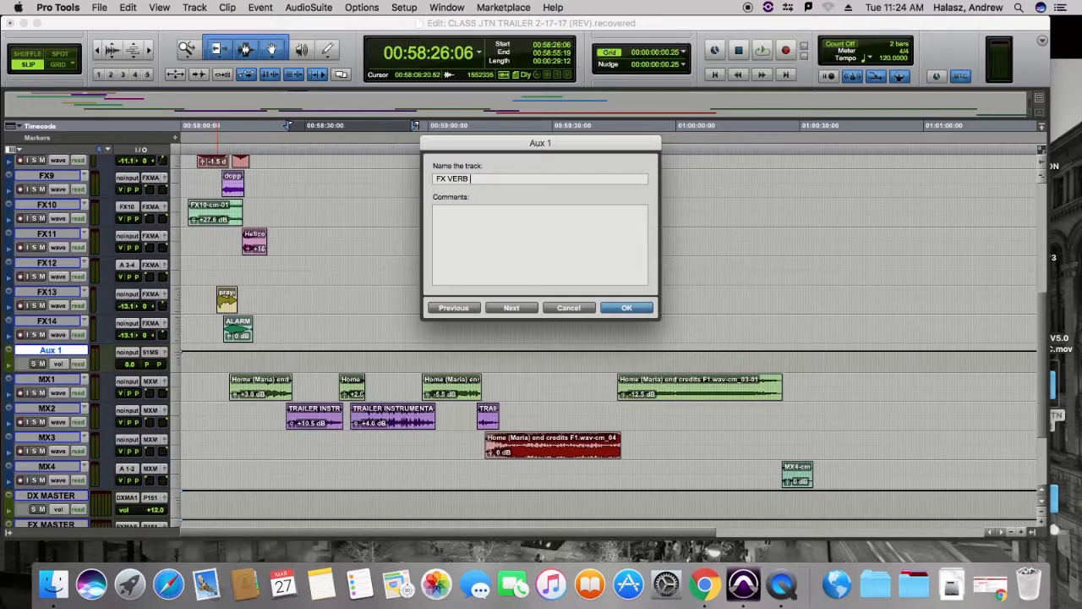
text(FX VERB 1)
key(Return)
Show the Inserts A-E column and insert the multichannel Space (stereo/Quad) reverb on FX VERB 1, accepting the removal of outputs
click(10, 149)
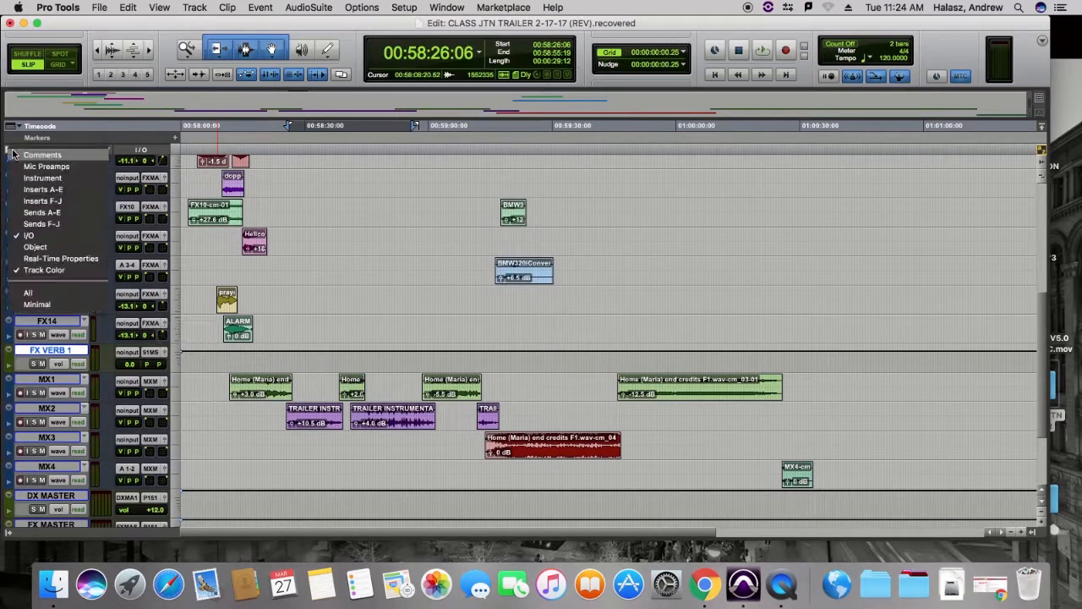
click(30, 190)
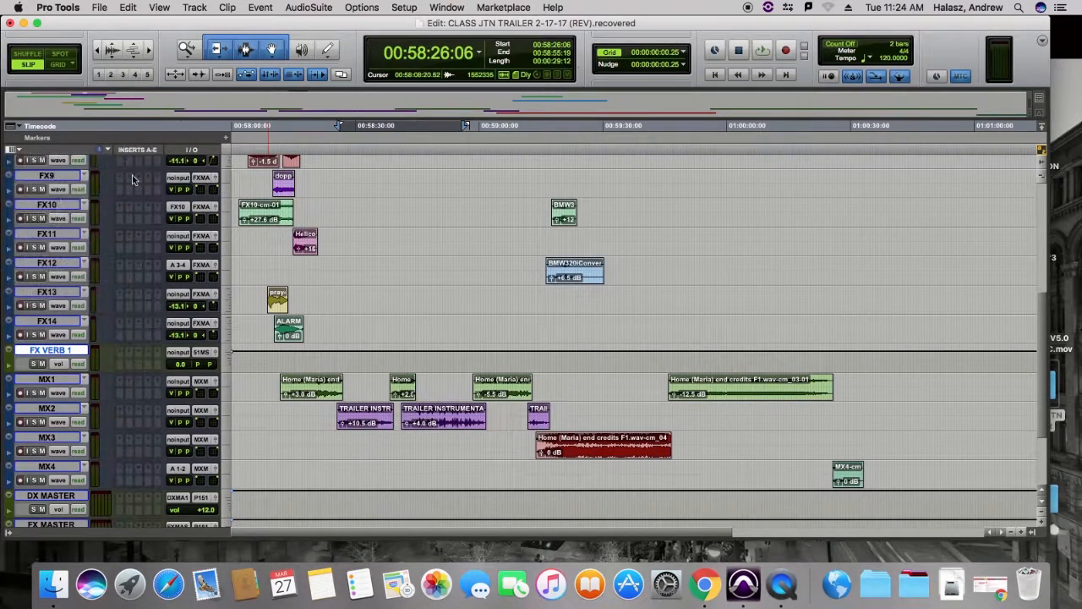
click(119, 356)
mouse_move(179, 379)
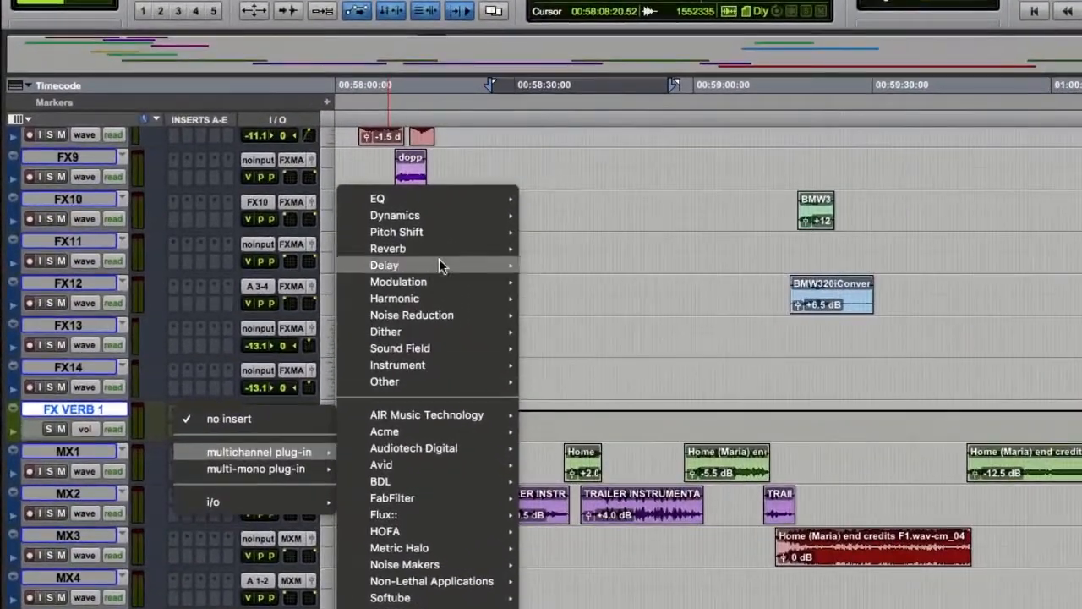
mouse_move(303, 239)
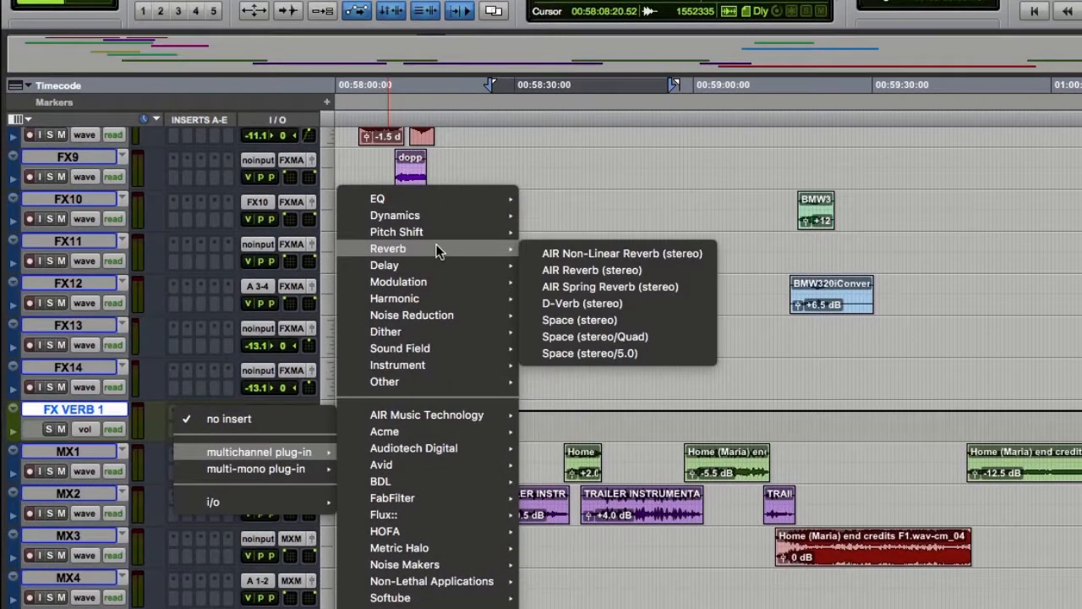
click(611, 341)
drag(919, 160, 906, 181)
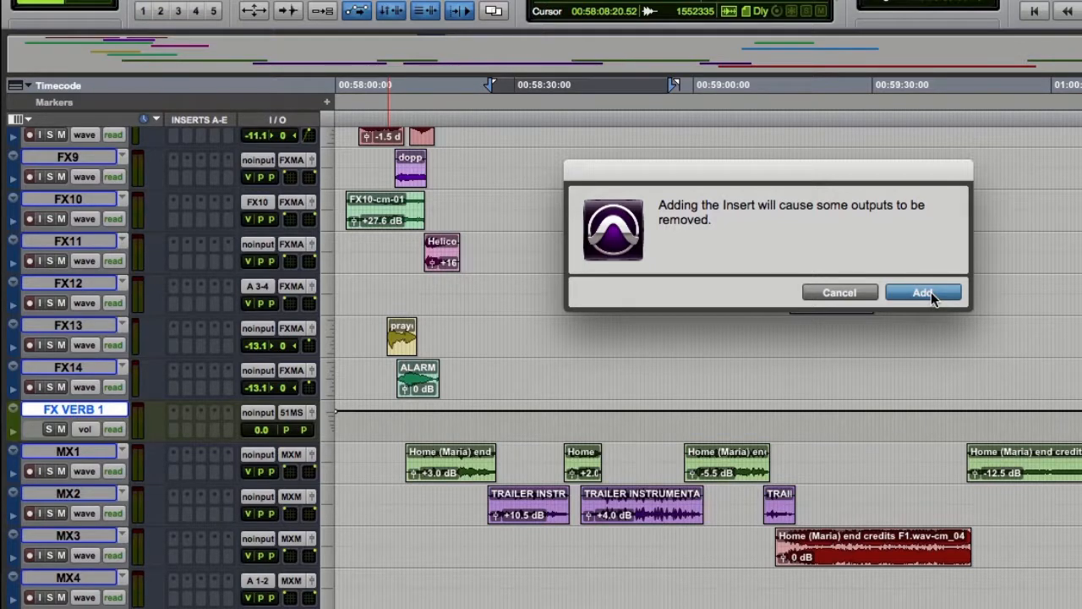
click(931, 292)
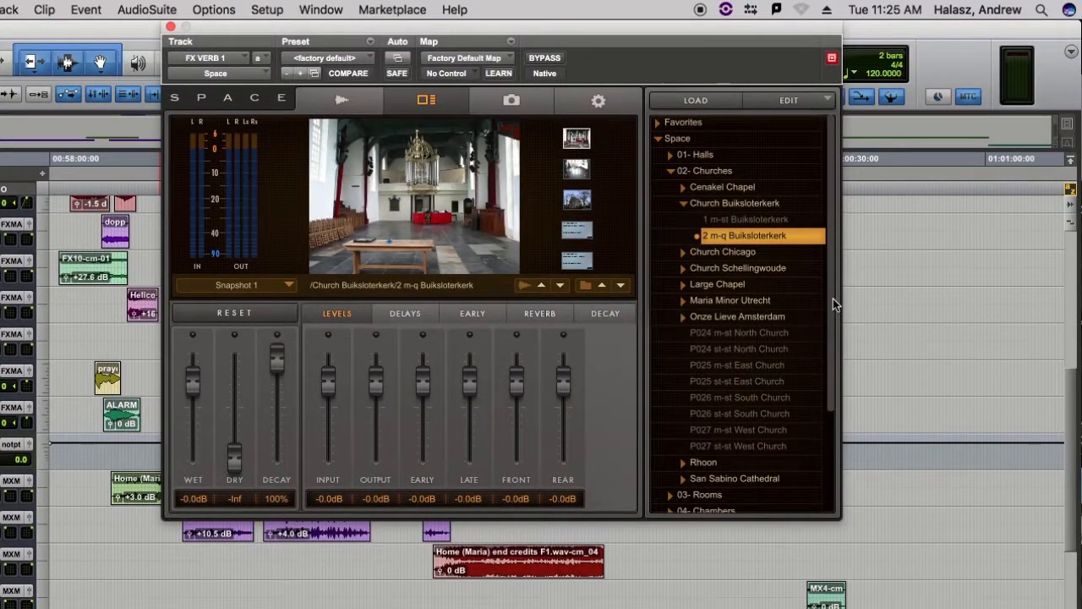
Load the 14 st-q 3.3m Rhoon Church impulse response from Space's Churches category, and close the plug-in window
scroll(833, 298, down, 3)
scroll(833, 332, down, 2)
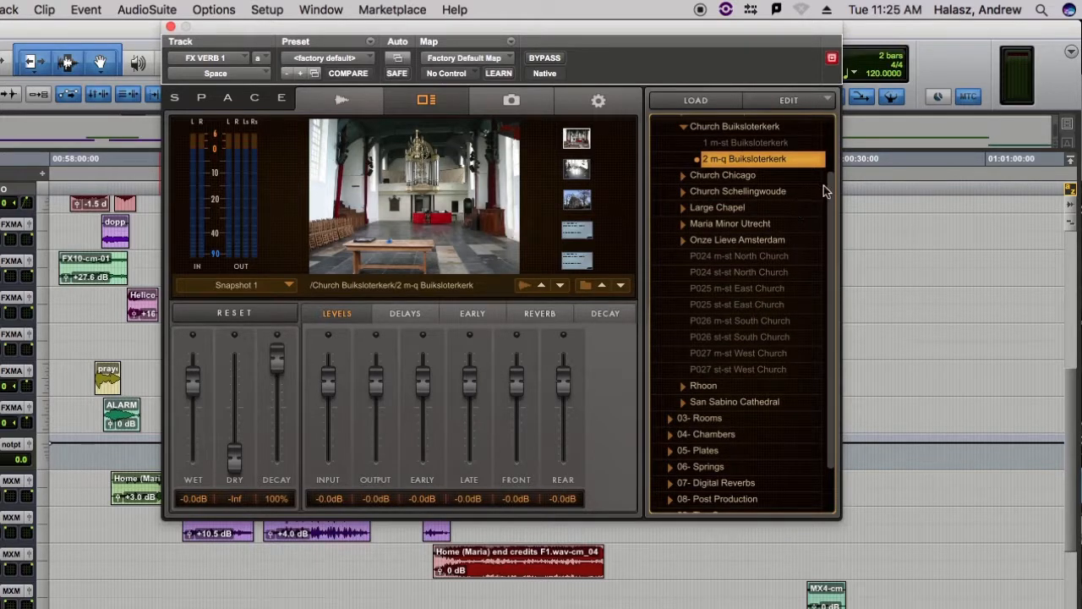
scroll(829, 196, up, 2)
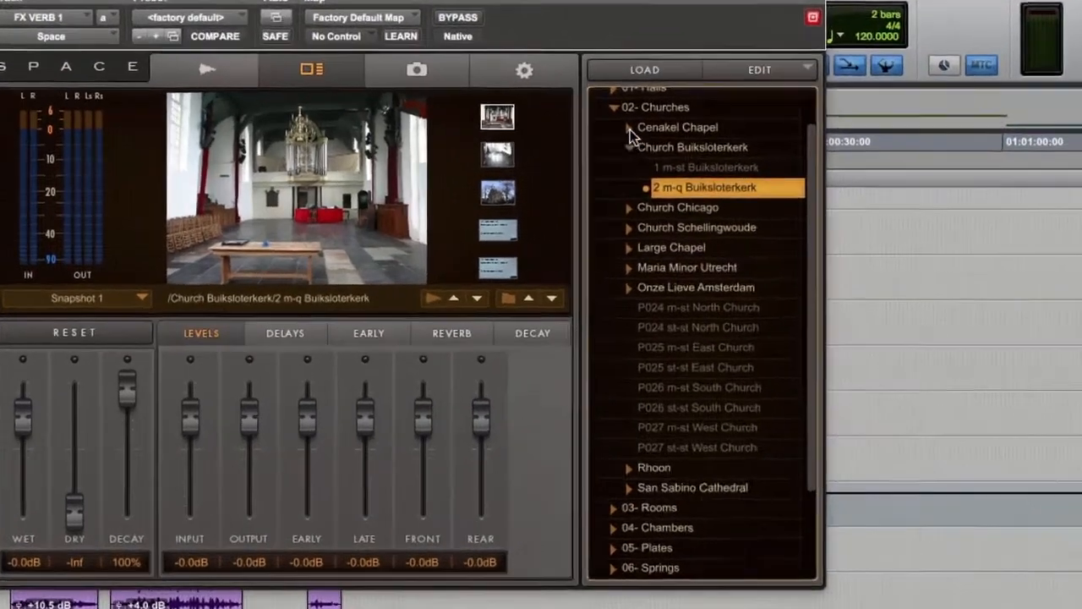
click(682, 146)
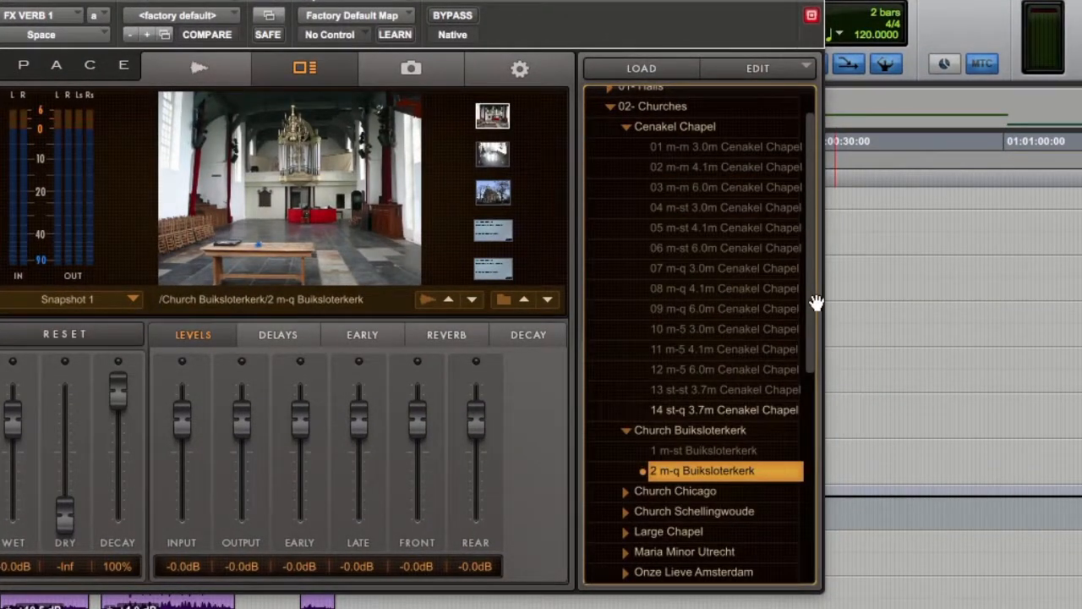
drag(816, 289, 828, 451)
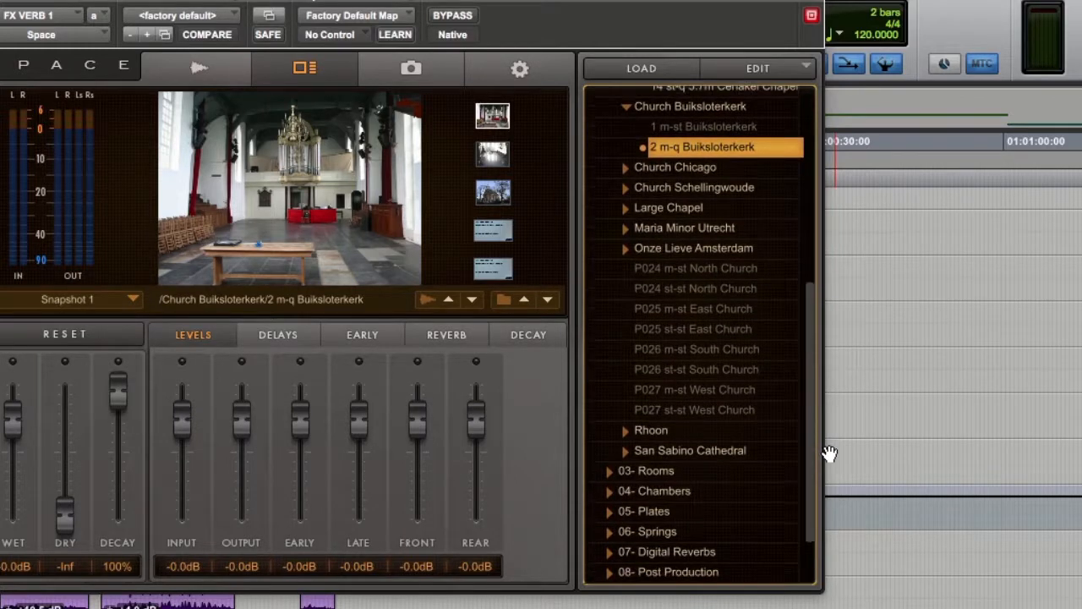
click(626, 229)
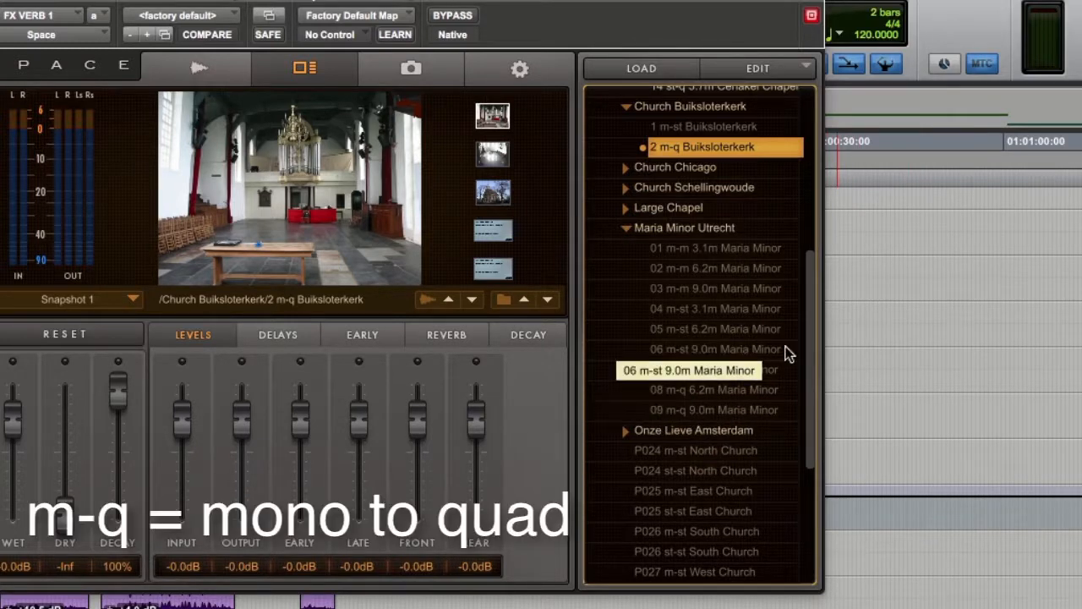
drag(809, 369, 842, 478)
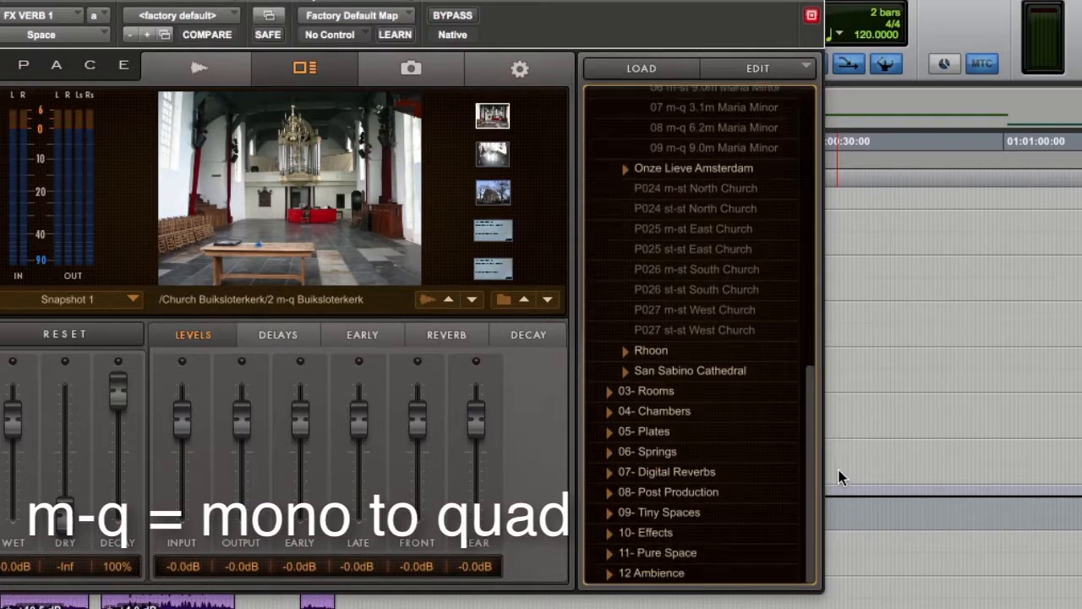
click(633, 354)
drag(812, 317, 824, 397)
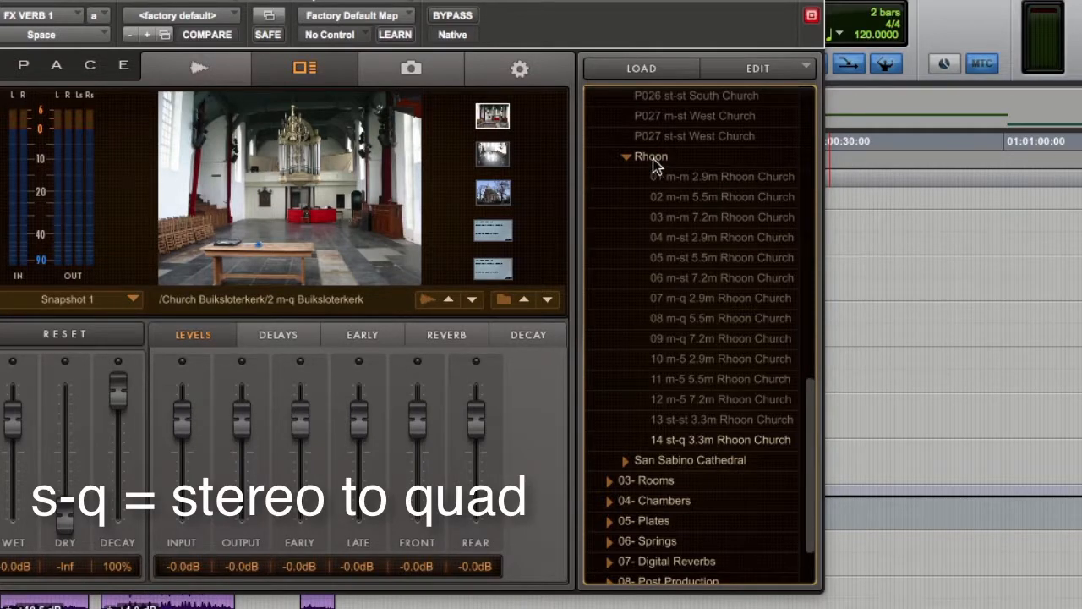
click(726, 441)
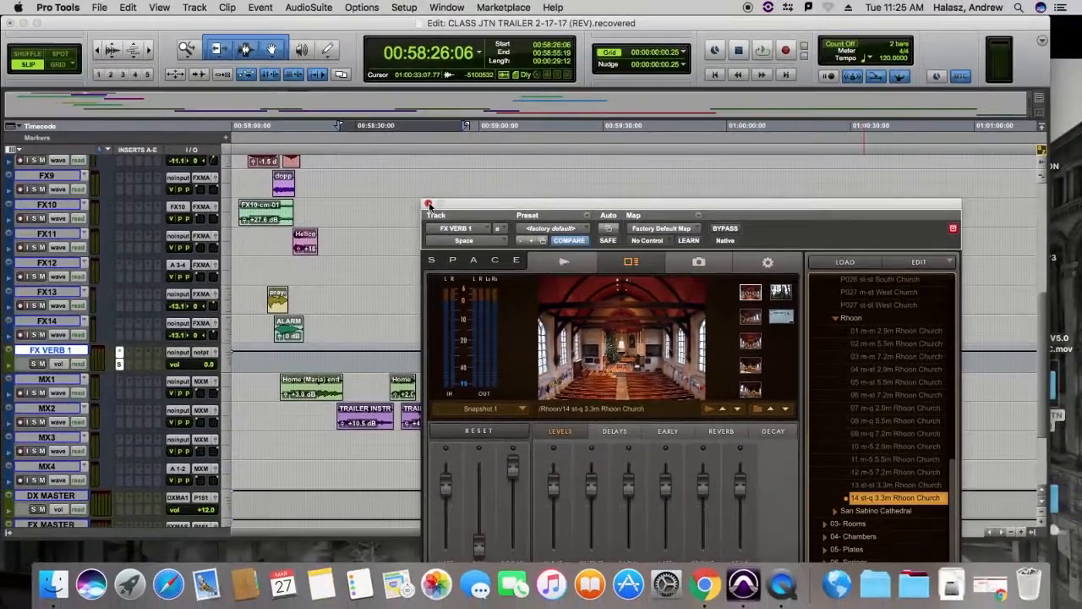
click(428, 206)
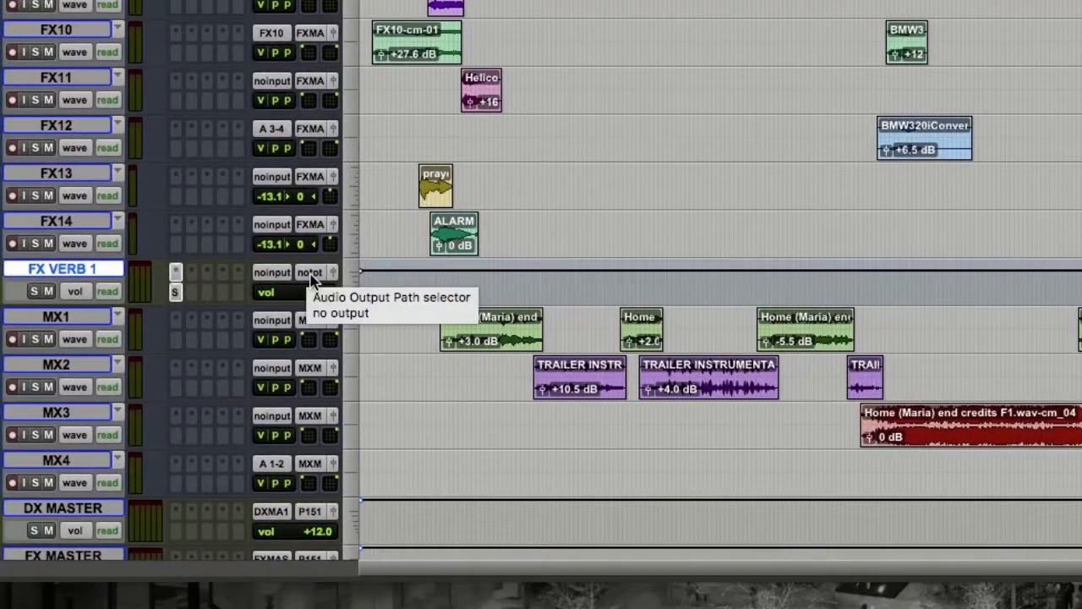
Try to route the FX VERB 1 output to the FX MASTER (5.1) track
click(286, 293)
mouse_move(356, 373)
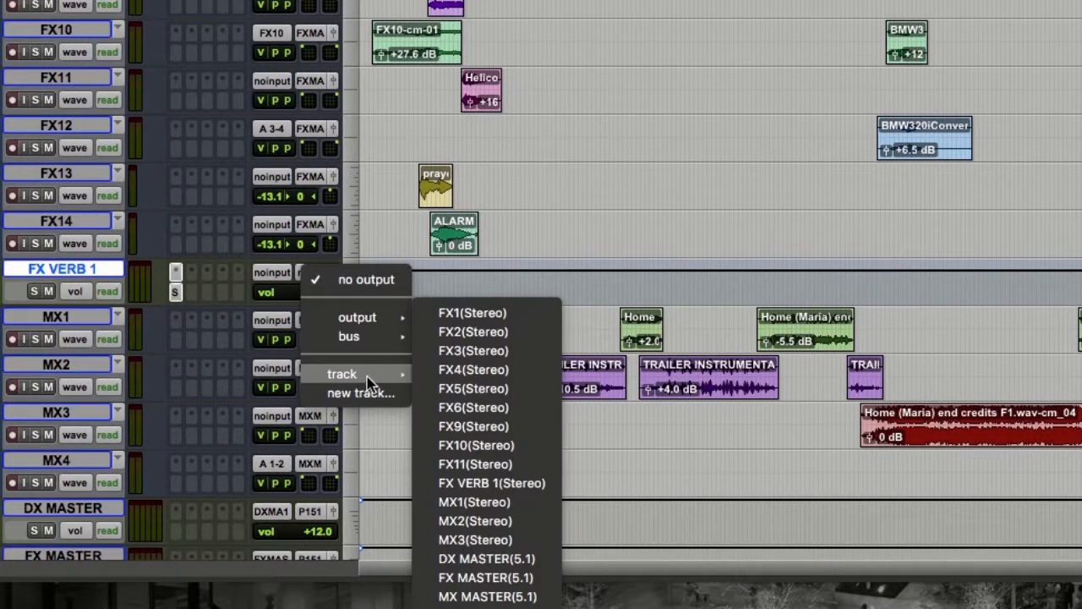
click(515, 578)
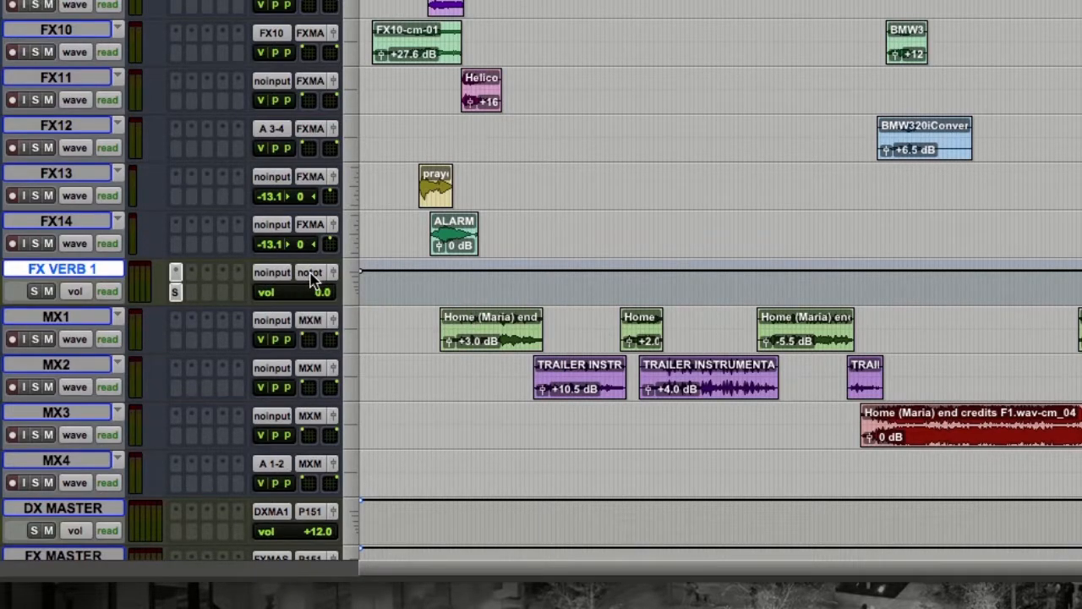
Route the FX VERB 1 output to the FX MASTER.Quad bus
click(311, 277)
mouse_move(331, 340)
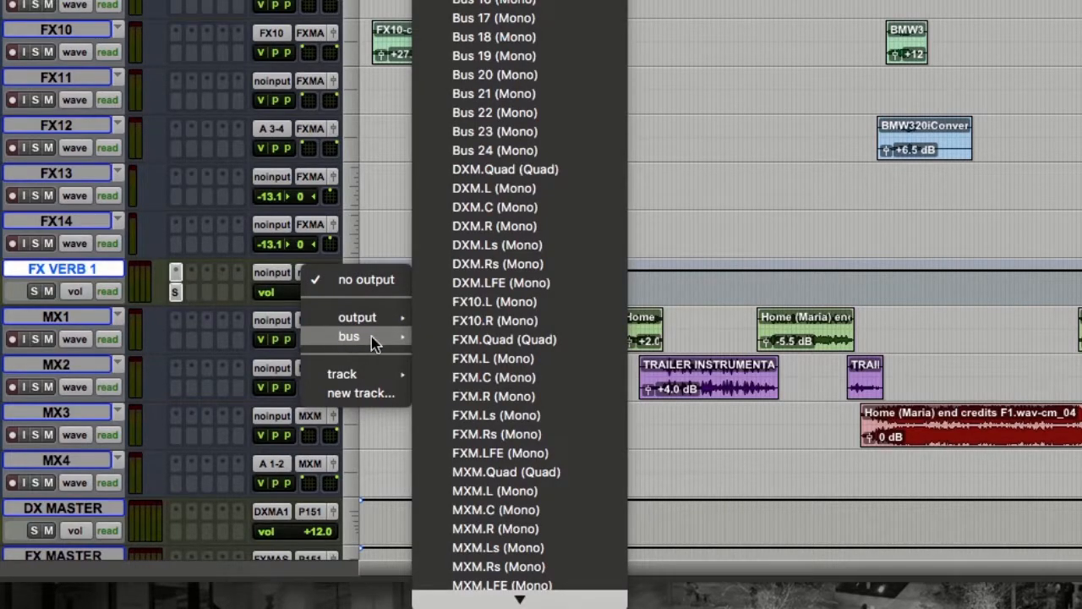
mouse_move(545, 603)
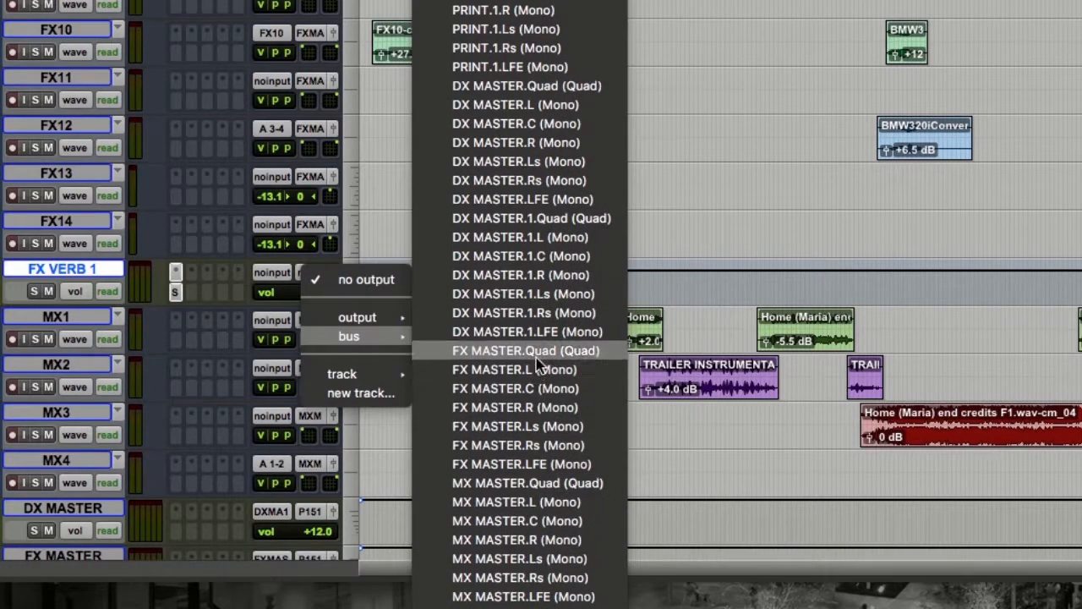
click(537, 355)
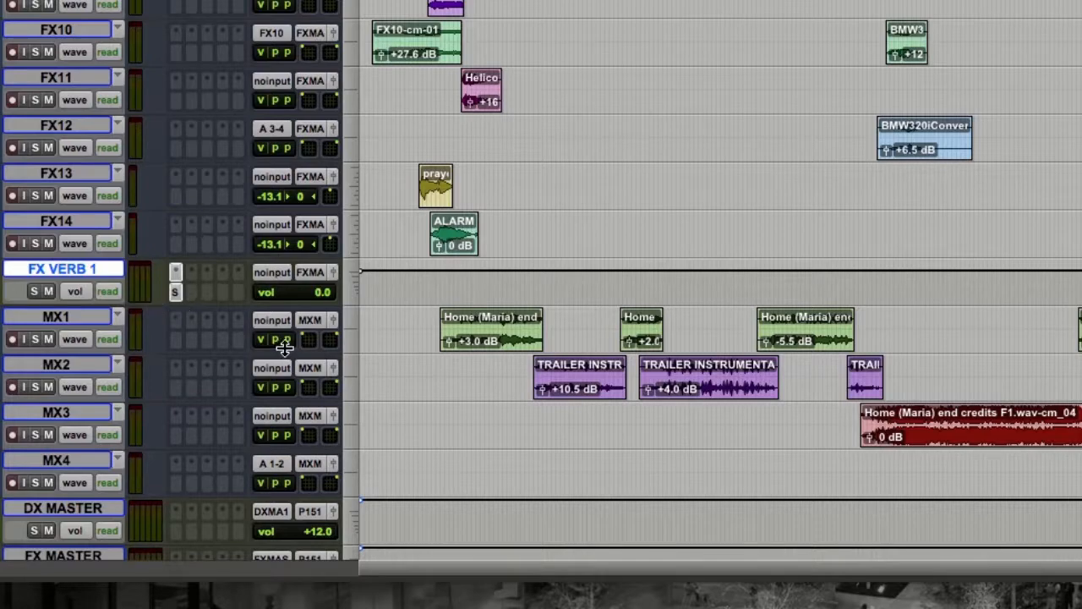
Solo the FX4 track and play back the cheers clip to audition it without reverb
scroll(286, 353, down, 3)
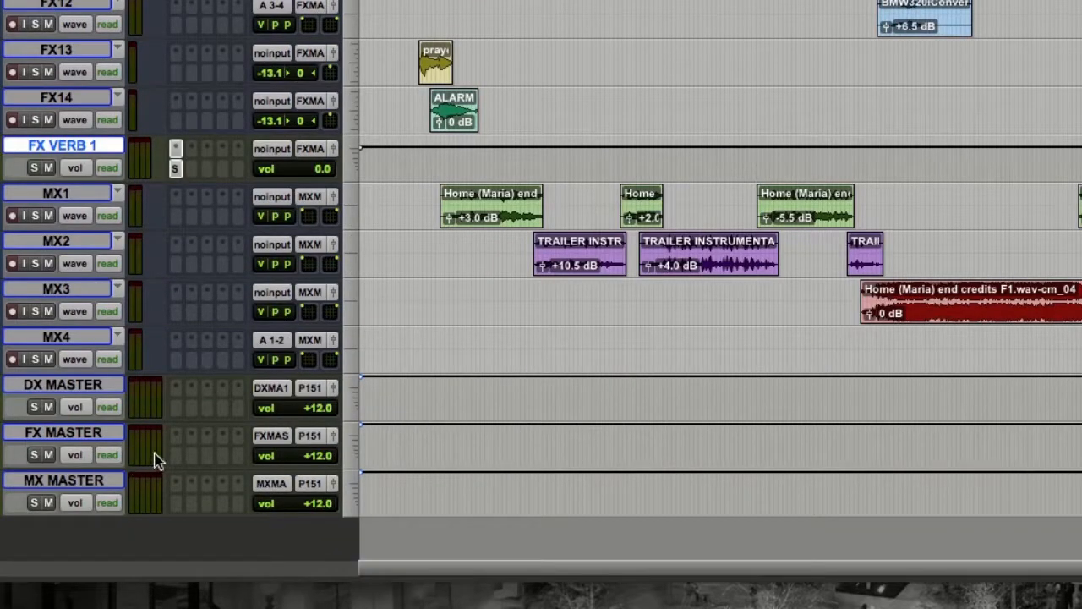
scroll(541, 281, up, 7)
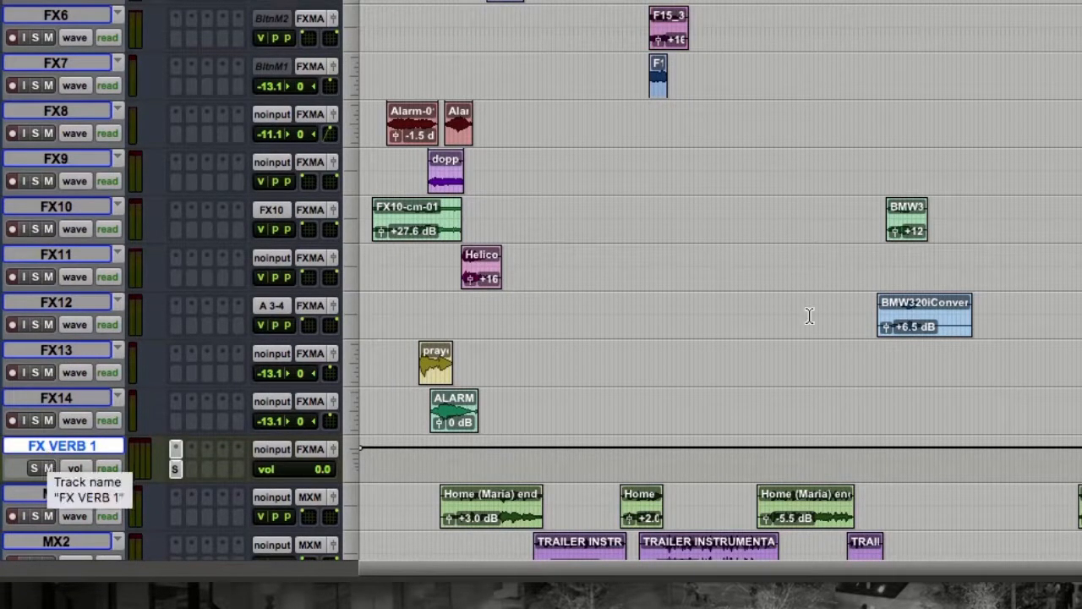
scroll(581, 225, up, 6)
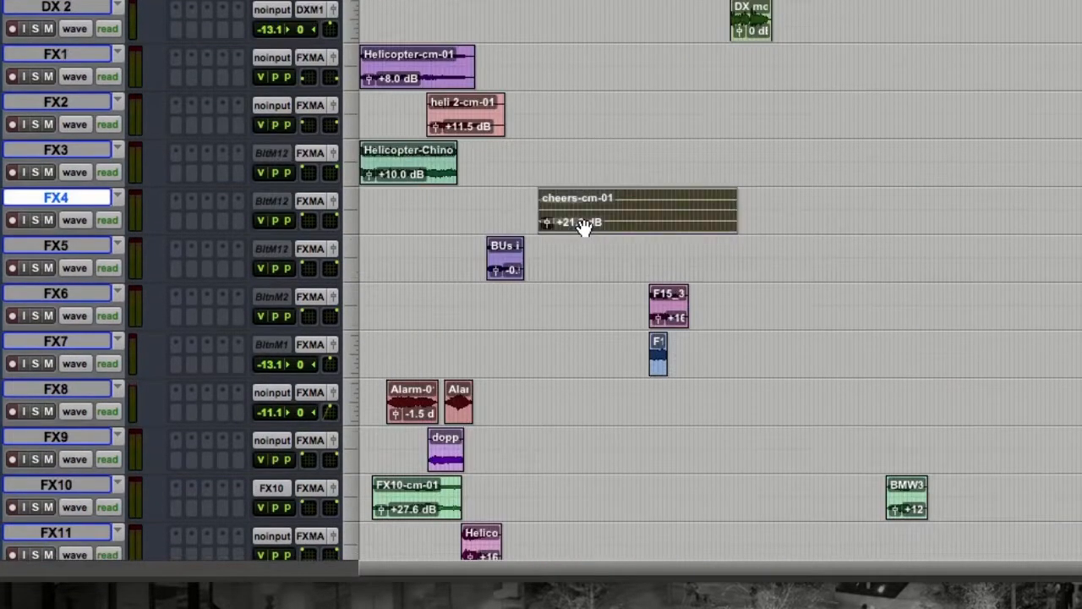
click(36, 221)
key(space)
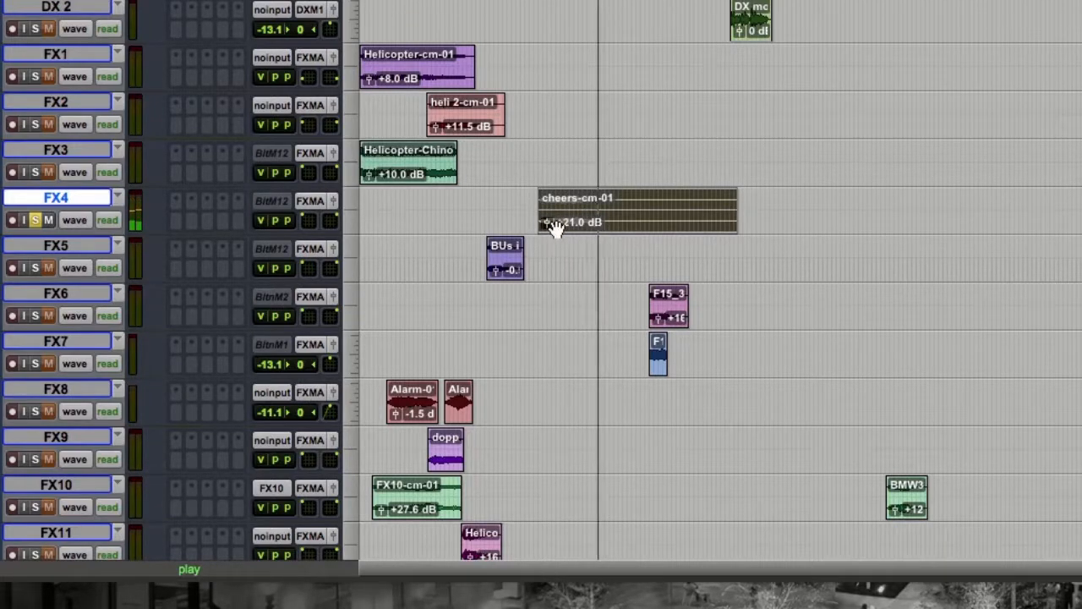
key(space)
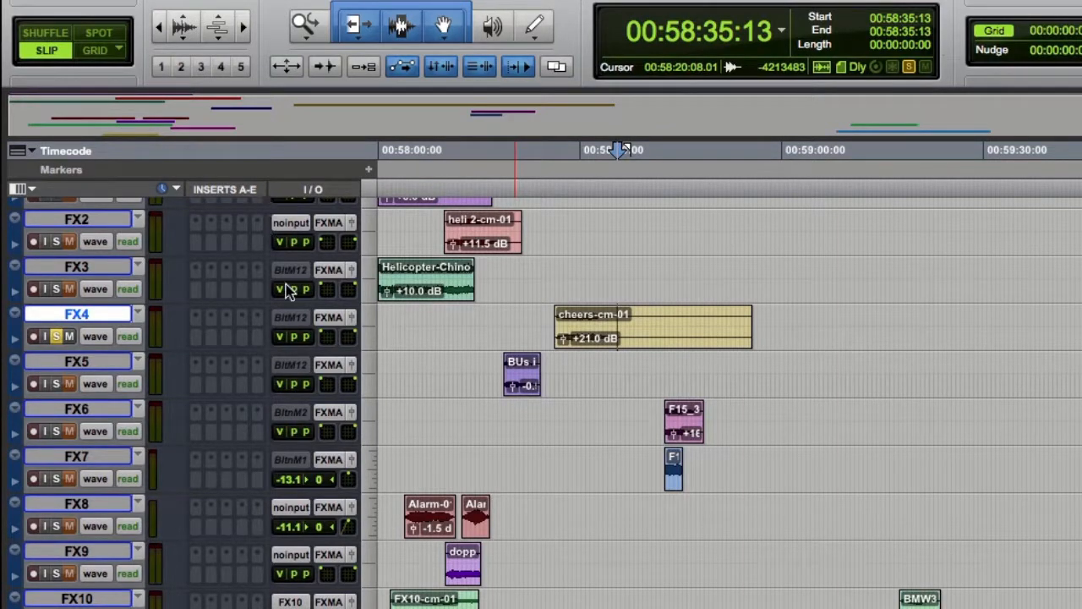
Show the Sends A-E column and assign the first send on FX4 to the FX VERB 1 track
click(24, 189)
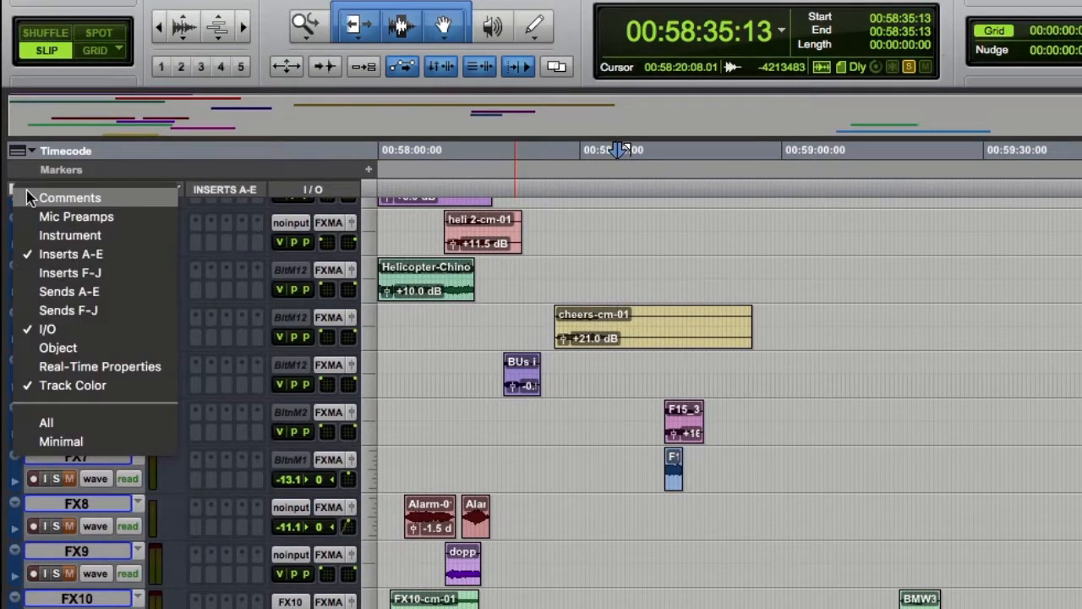
click(47, 291)
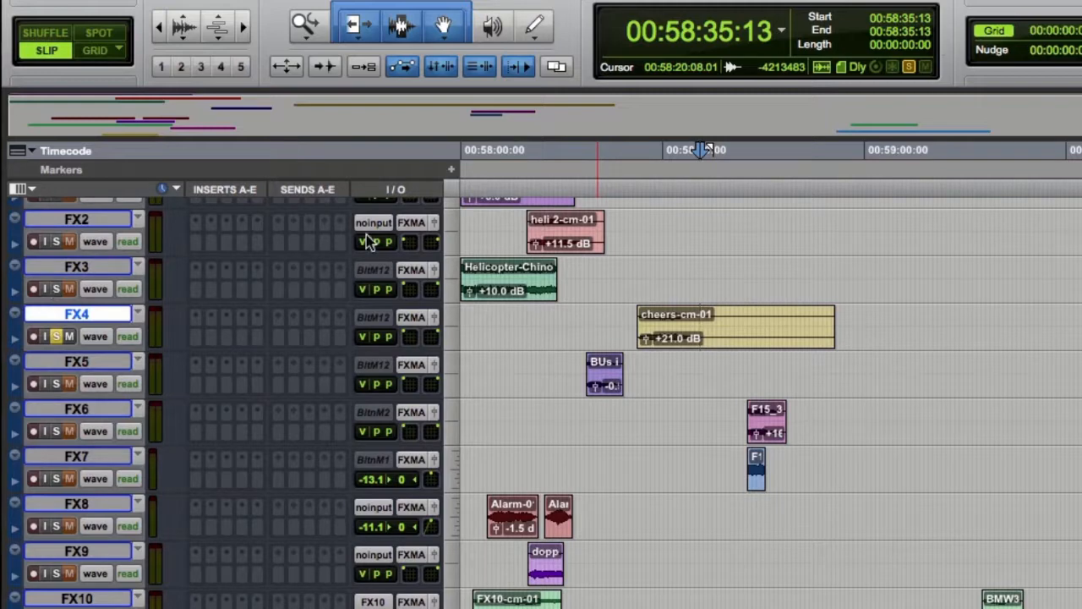
click(281, 324)
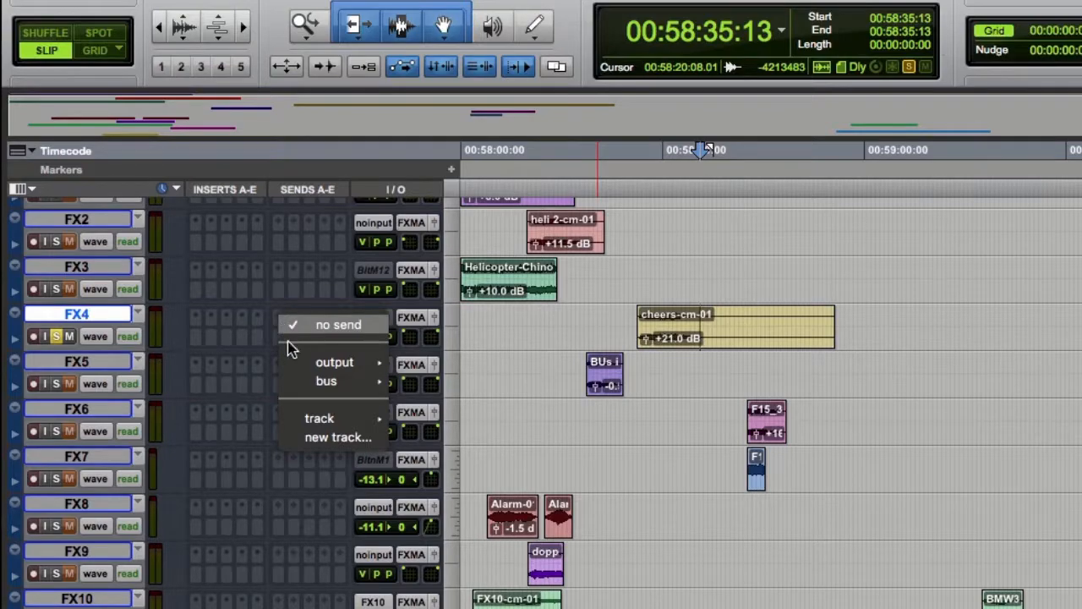
mouse_move(310, 422)
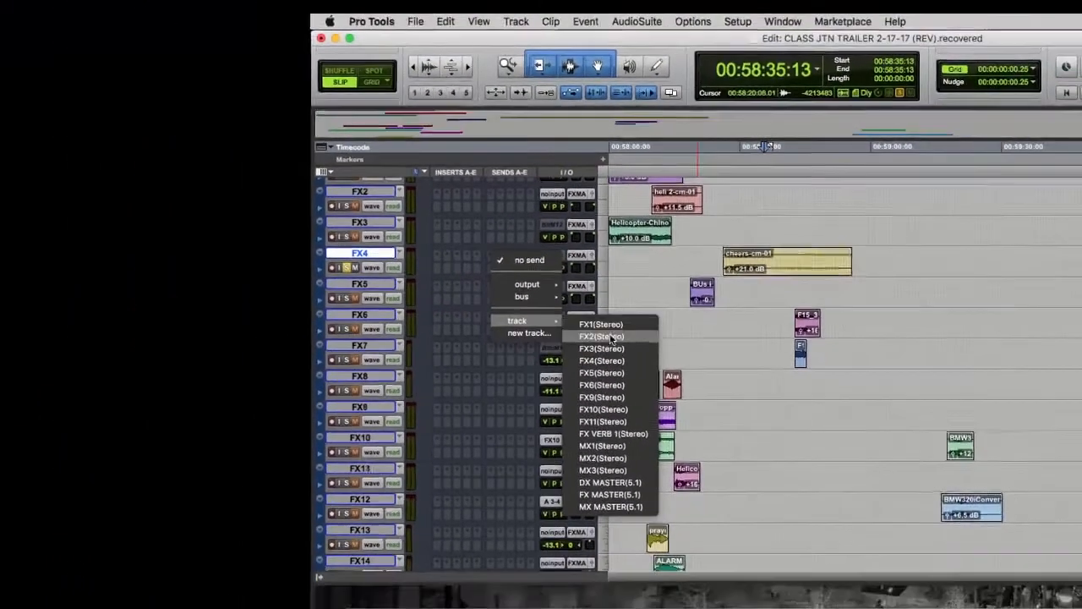
click(636, 437)
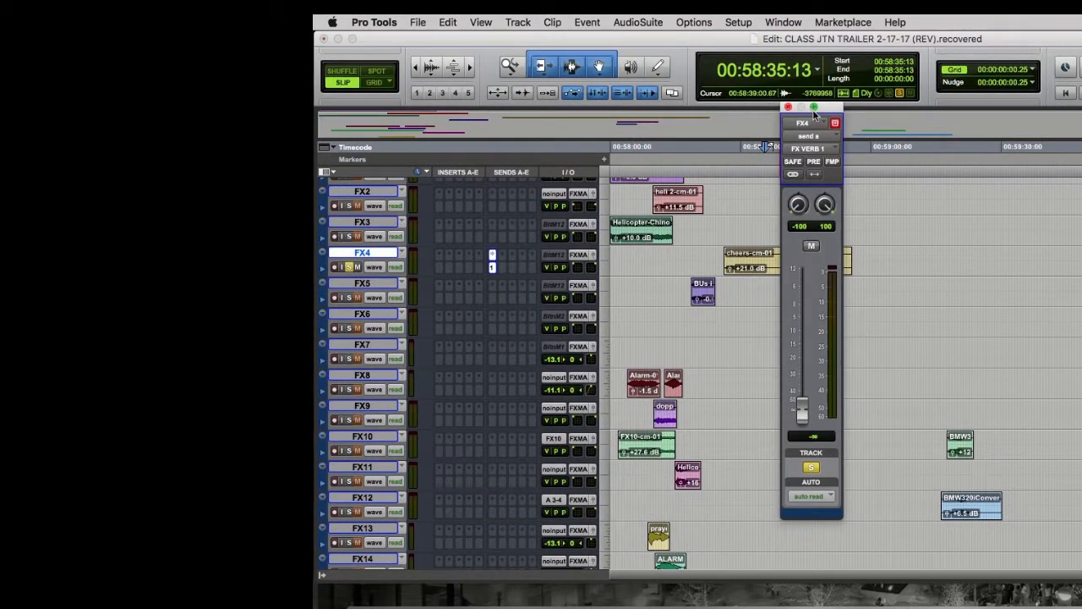
Raise the FX4 send level to -9.7 dB and close the send window
drag(827, 108, 898, 79)
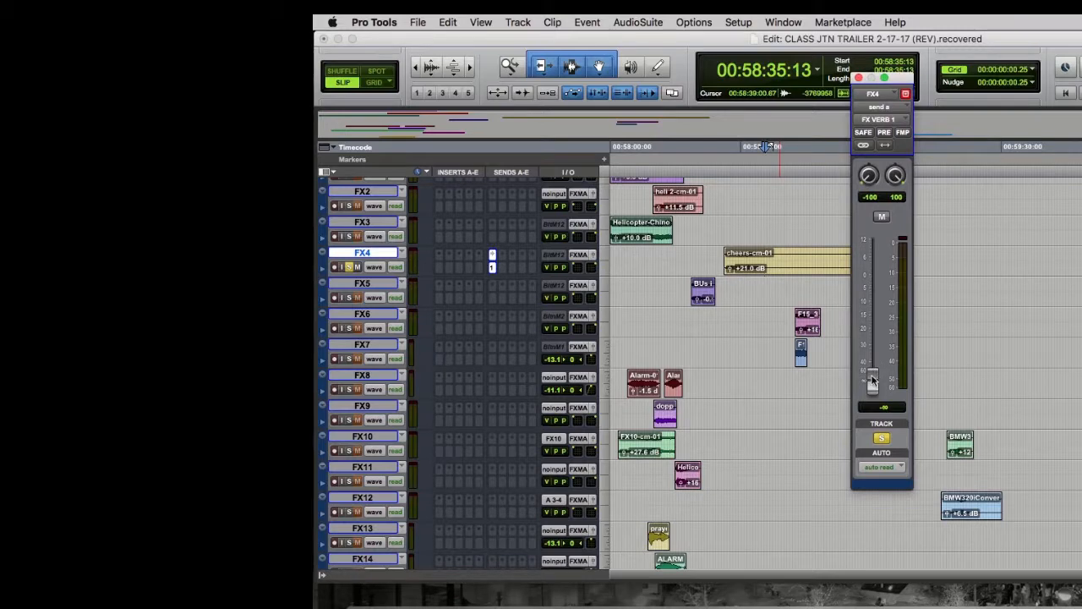
drag(873, 381, 854, 302)
click(861, 79)
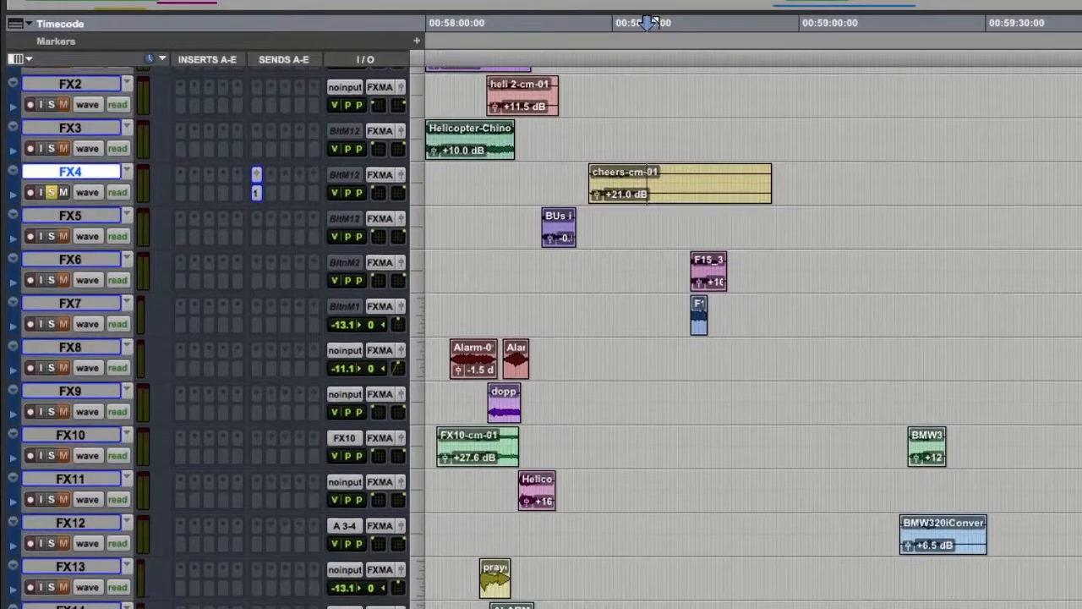
Solo FX VERB 1 together with FX4 and play back the selected cheers clip
scroll(650, 22, down, 5)
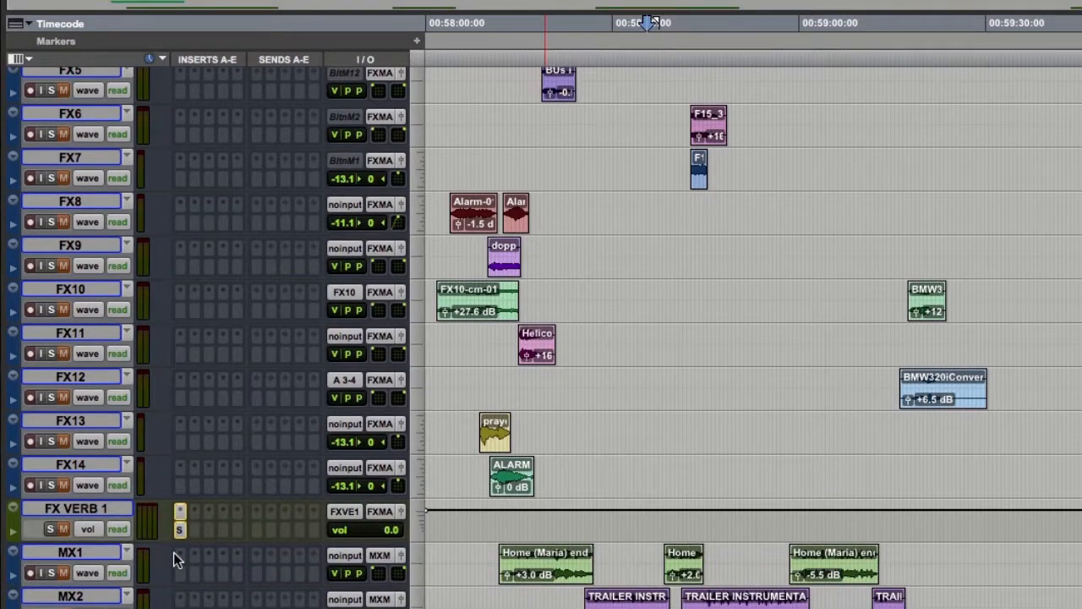
click(50, 530)
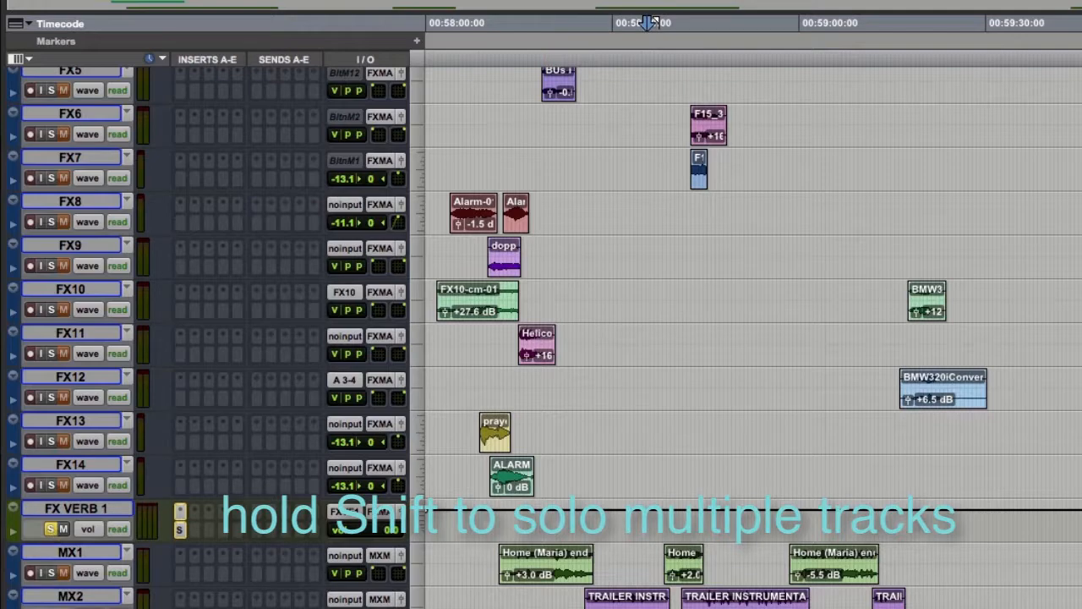
scroll(541, 337, up, 5)
scroll(541, 336, down, 2)
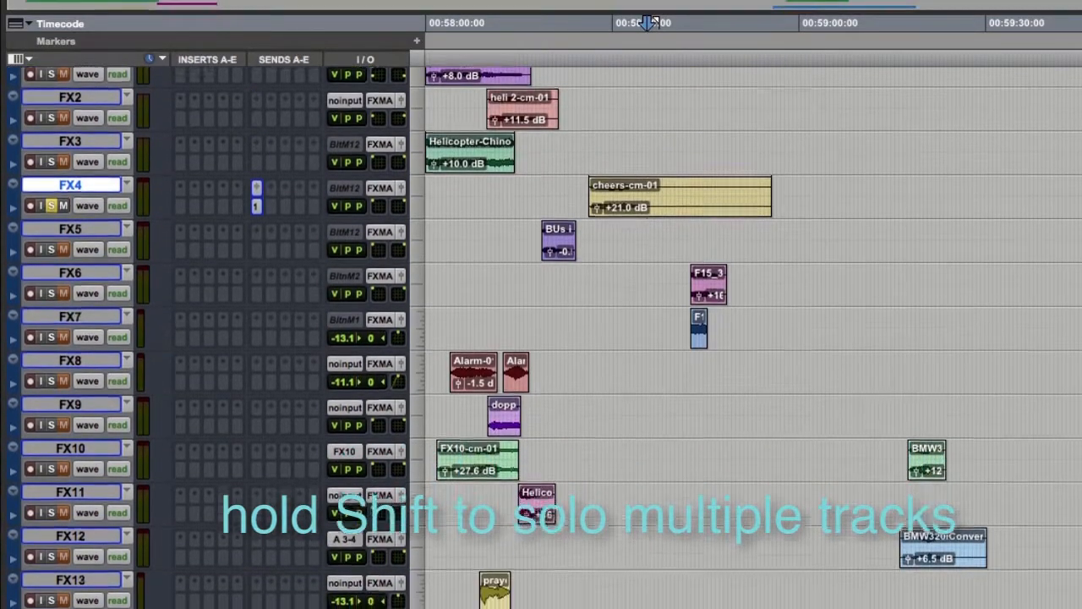
click(659, 169)
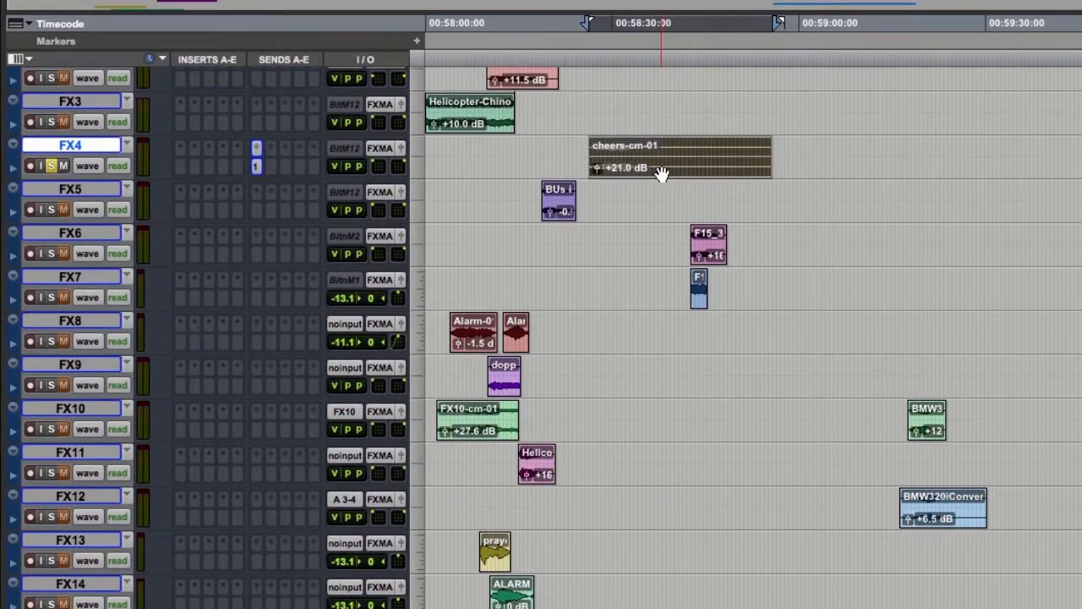
key(space)
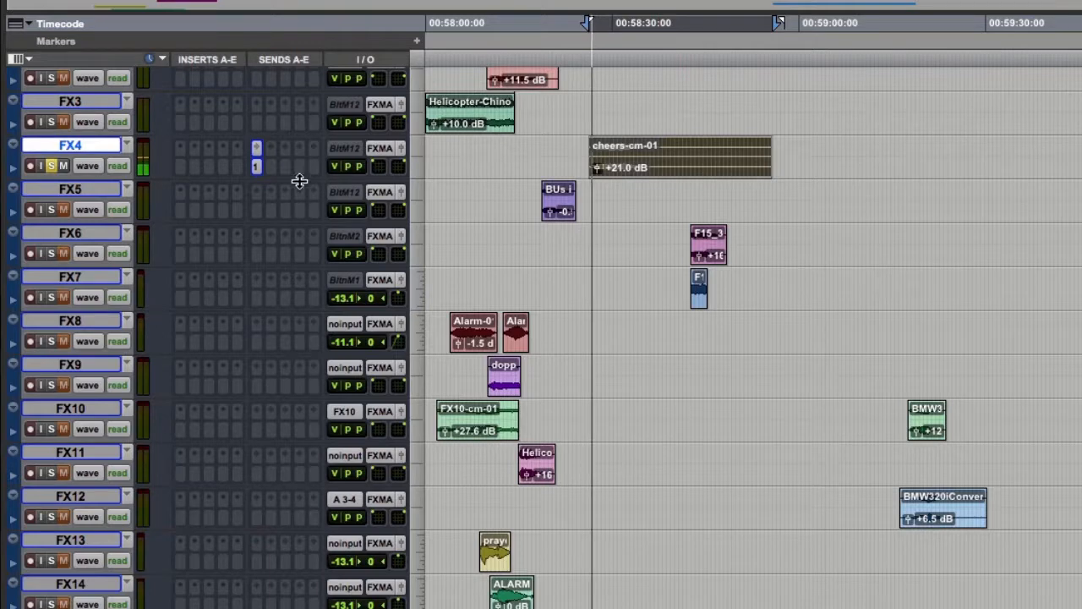
Reopen the FX4 send and raise its level to -5.4 dB while playing the cheers clip
click(256, 167)
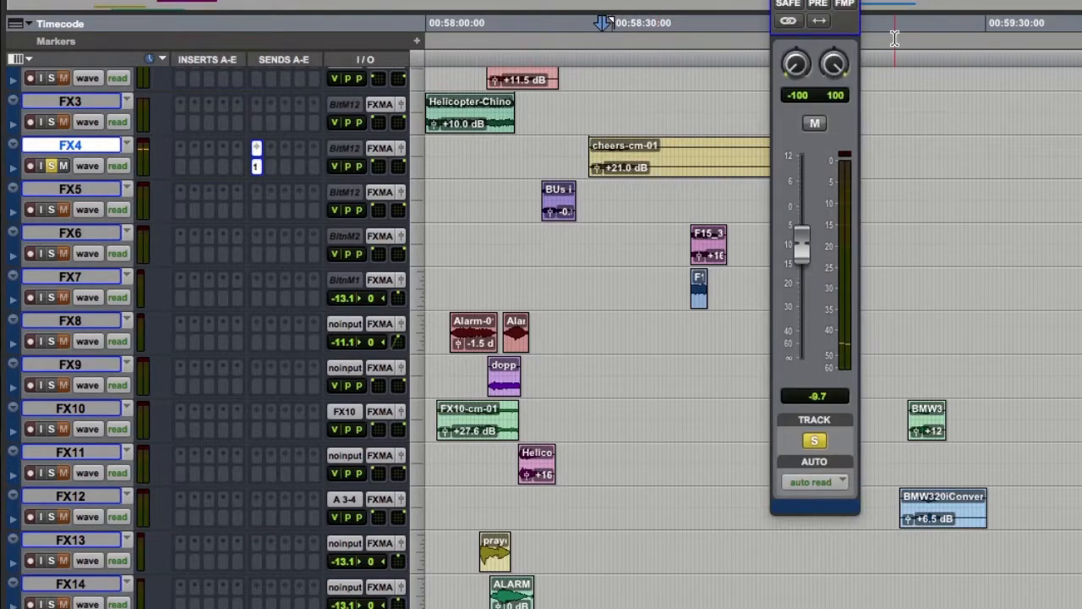
drag(814, 0, 915, 5)
click(675, 176)
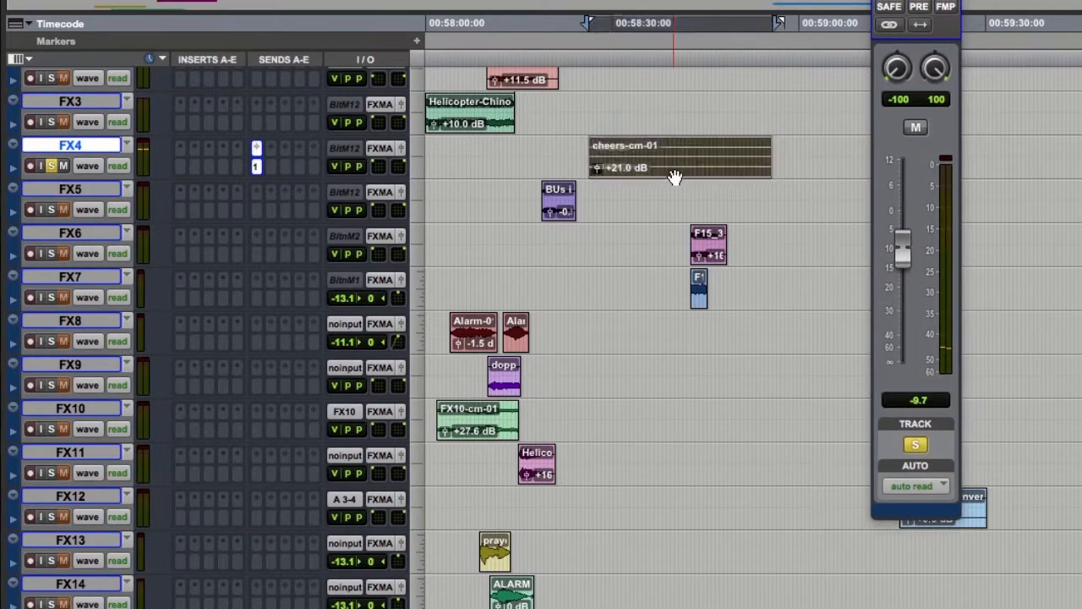
key(space)
drag(900, 236, 902, 228)
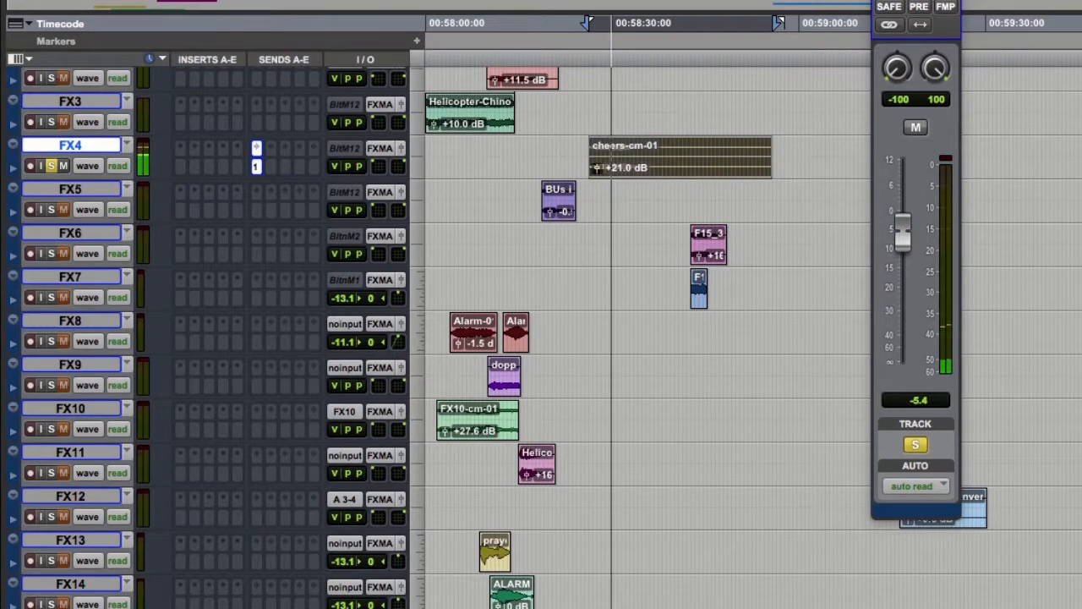
Open the Space reverb on FX VERB 1 and lower its front level to -19.6 dB and rear level to -5.3 dB
scroll(541, 338, down, 10)
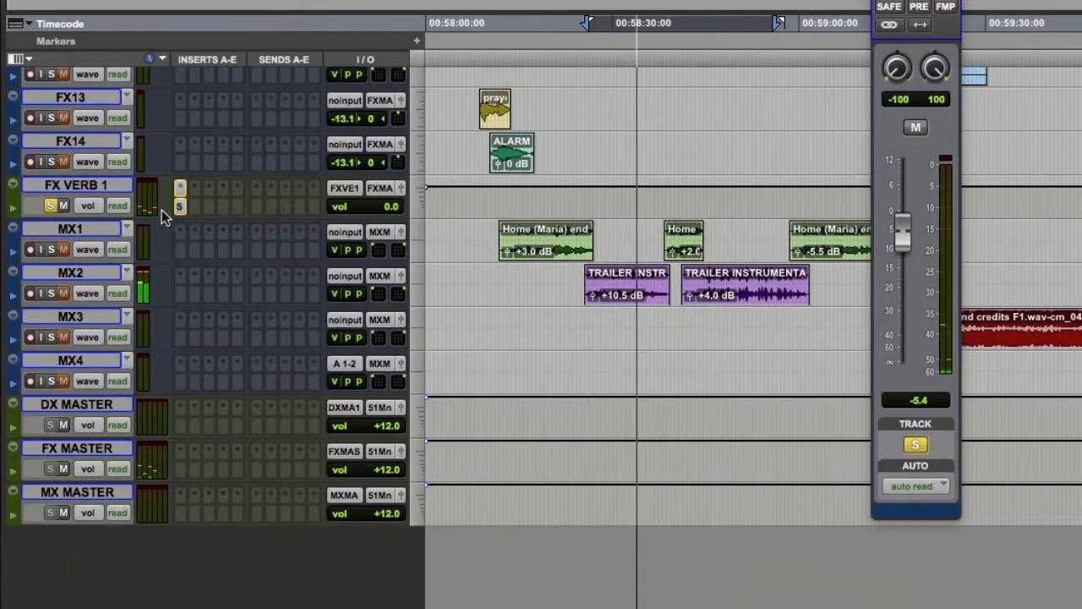
click(179, 207)
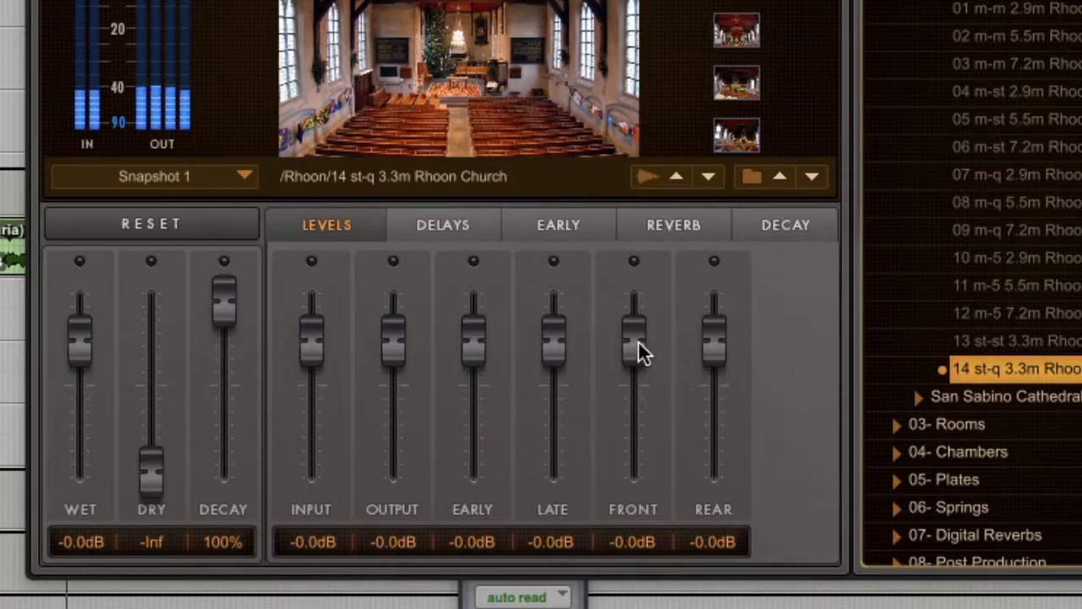
drag(640, 347, 629, 419)
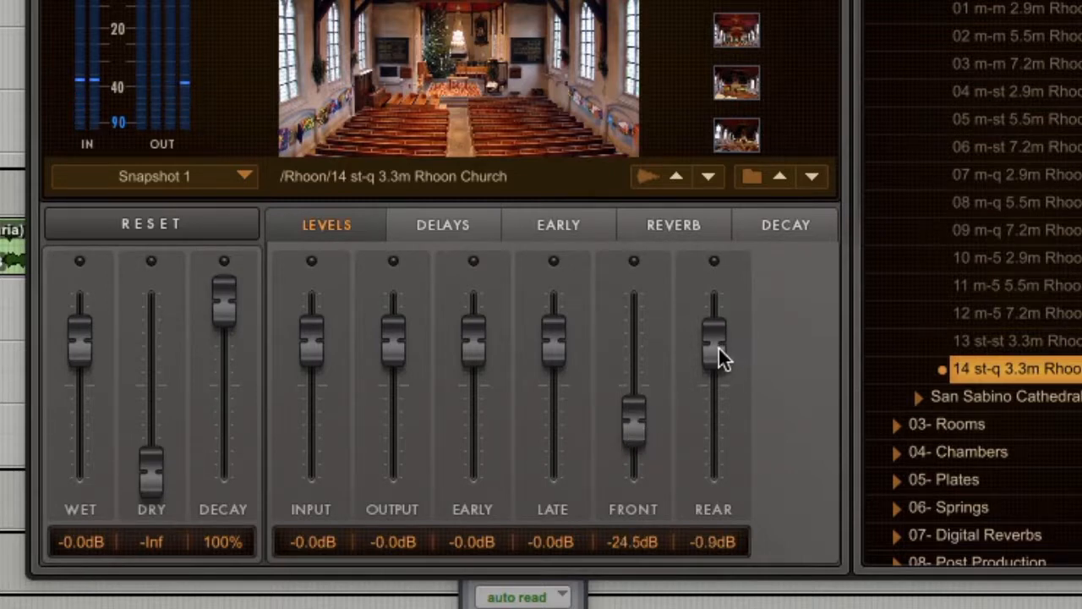
mouse_move(718, 348)
mouse_down()
mouse_move(708, 358)
mouse_move(713, 340)
mouse_up()
drag(637, 425, 635, 374)
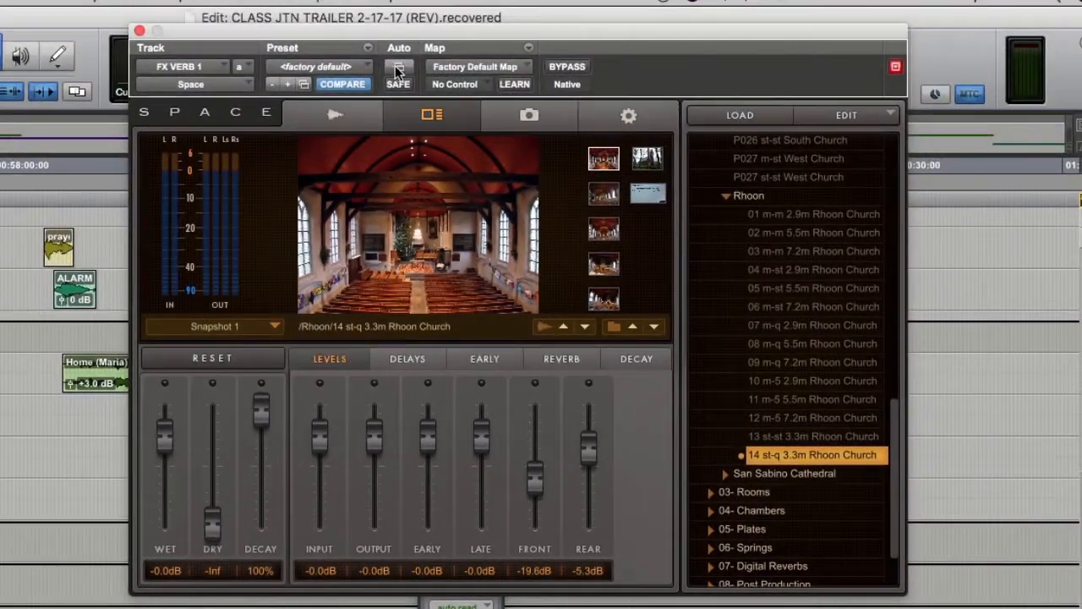
Look at the parameters available for Space plug-in automation without adding any, and close the plug-in and send windows
click(398, 68)
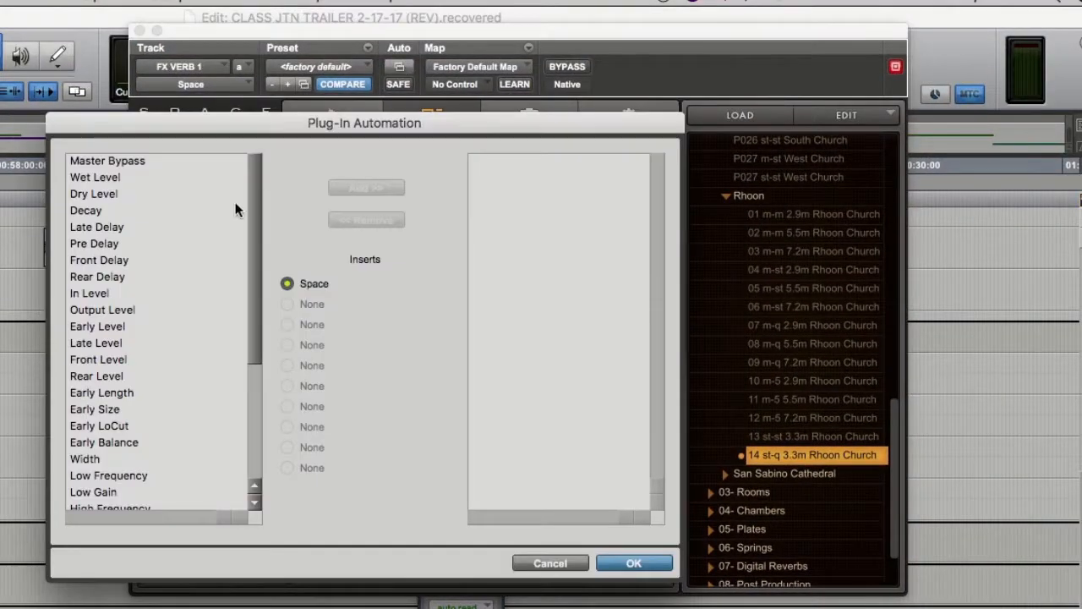
click(549, 564)
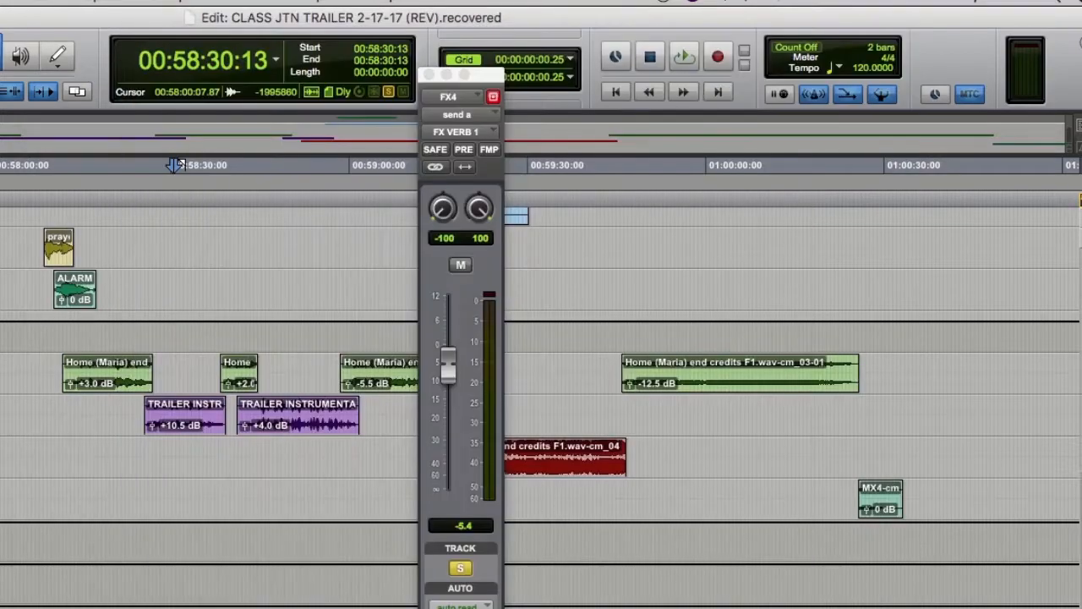
click(428, 74)
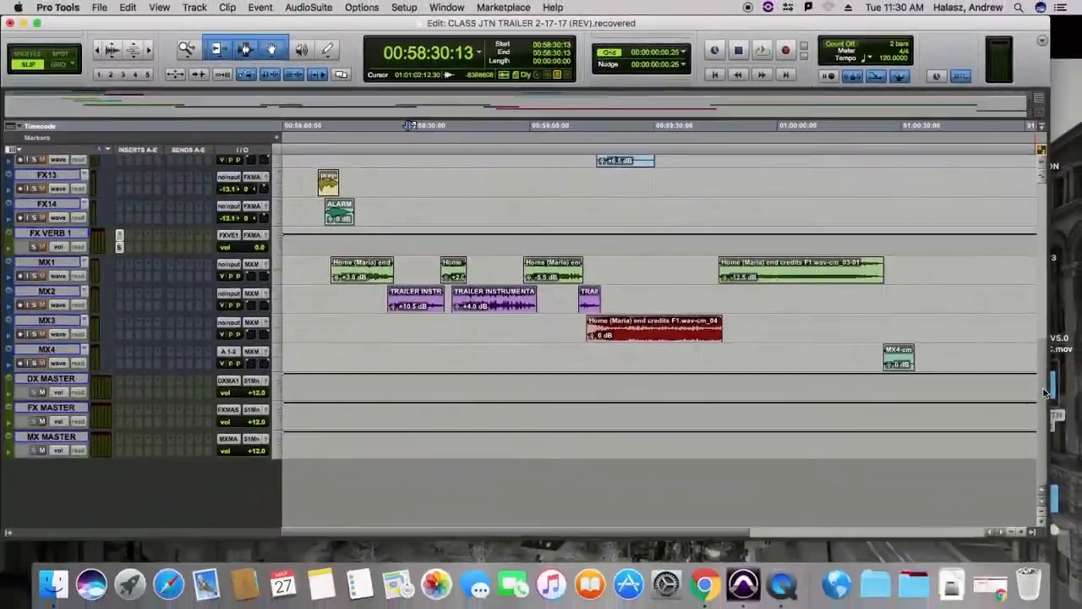
Clear the FX4 solo, reopen its send to FX VERB 1 and write-enable send volume automation
scroll(1040, 276, up, 10)
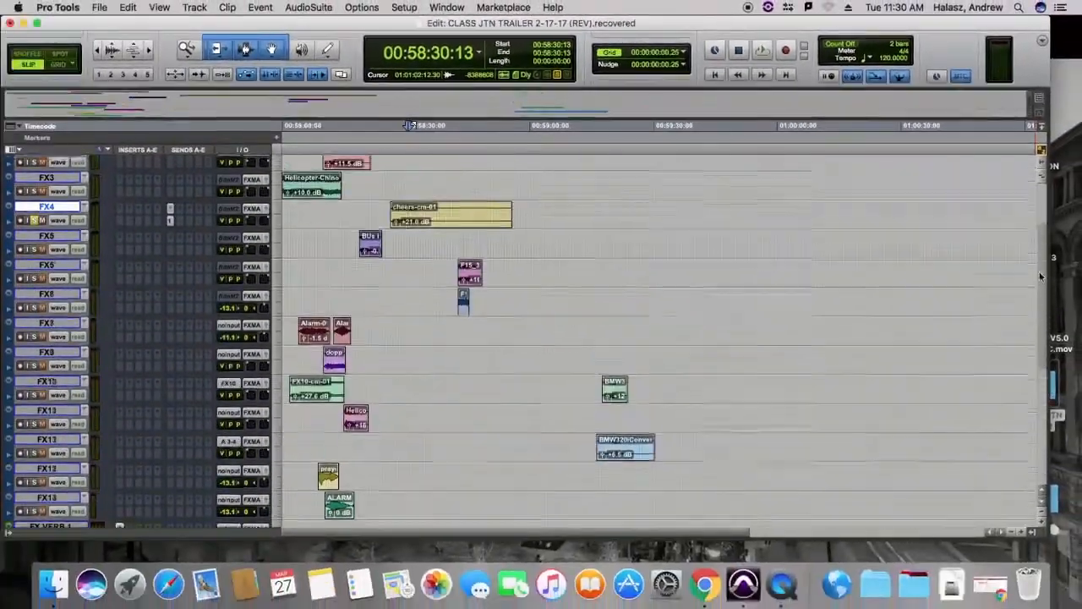
click(33, 226)
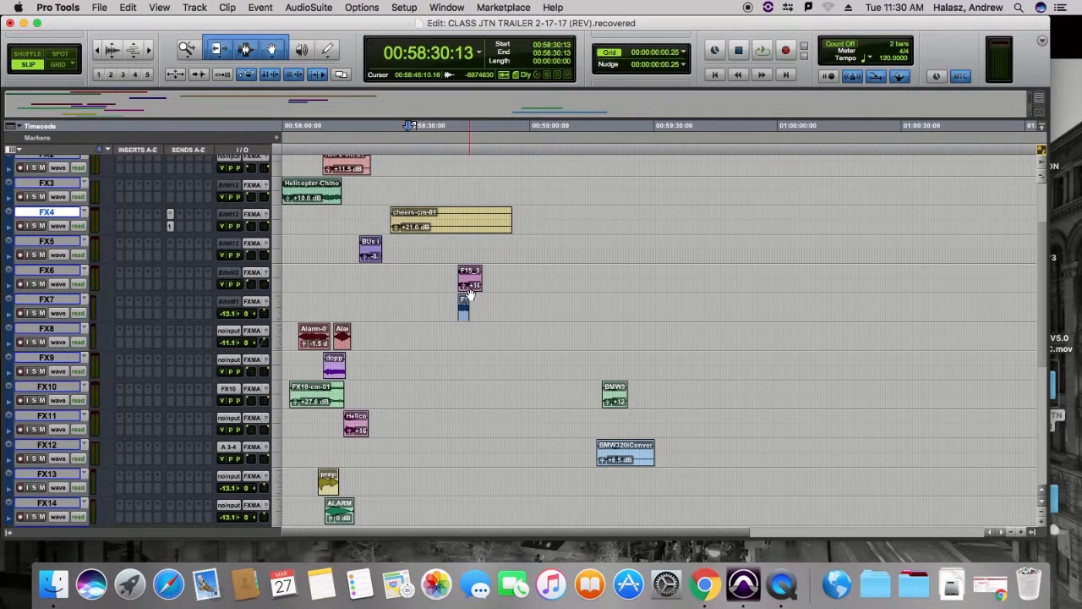
click(170, 227)
key(super+4)
drag(1036, 37, 810, 143)
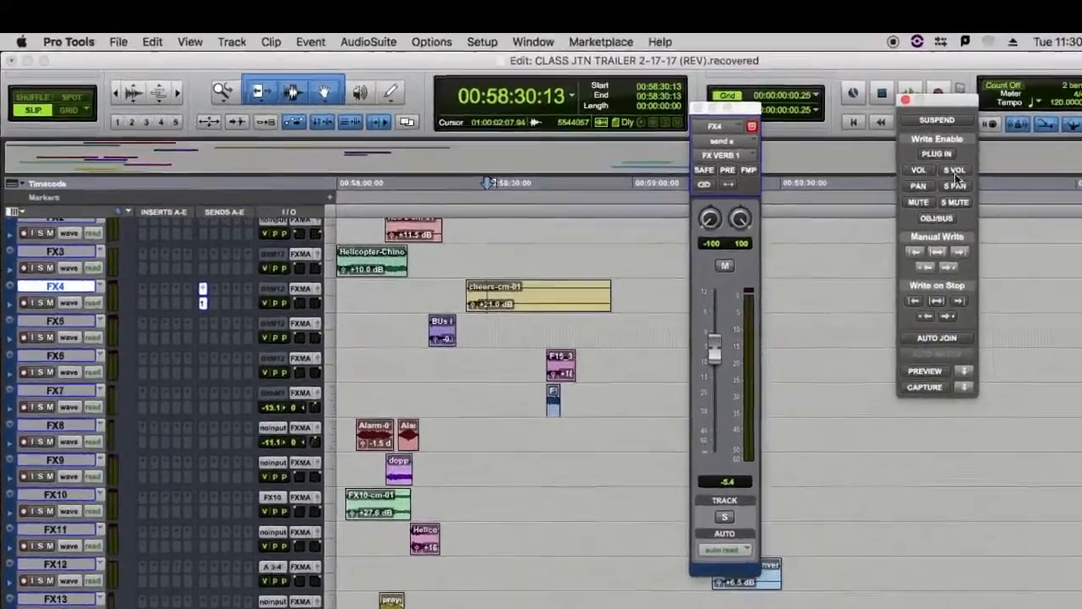
click(800, 115)
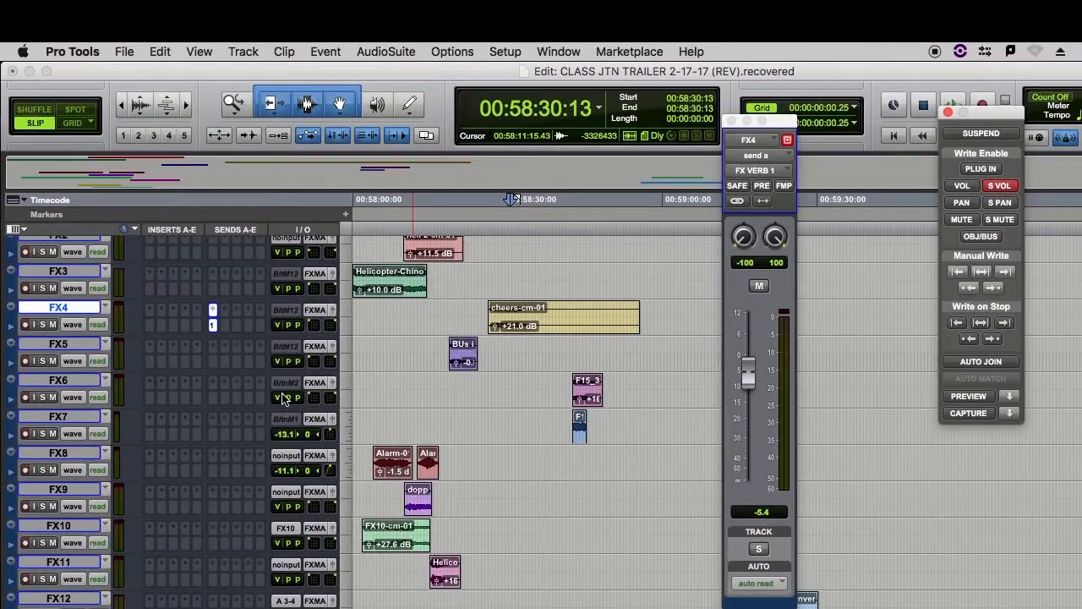
Set the FX4 track's automation mode to touch and solo the track
click(97, 325)
click(103, 341)
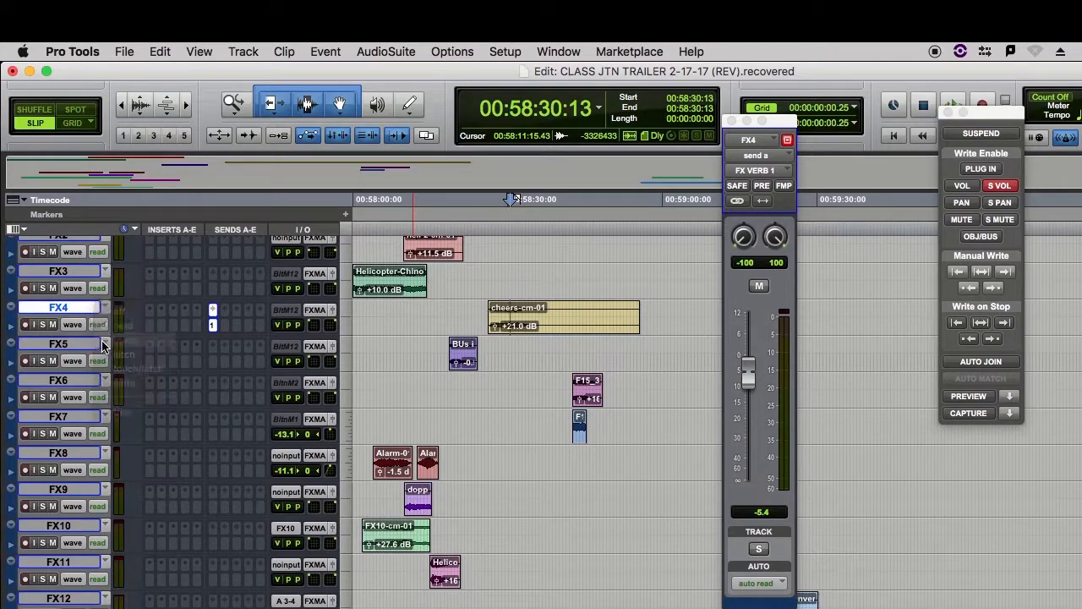
scroll(522, 306, up, 4)
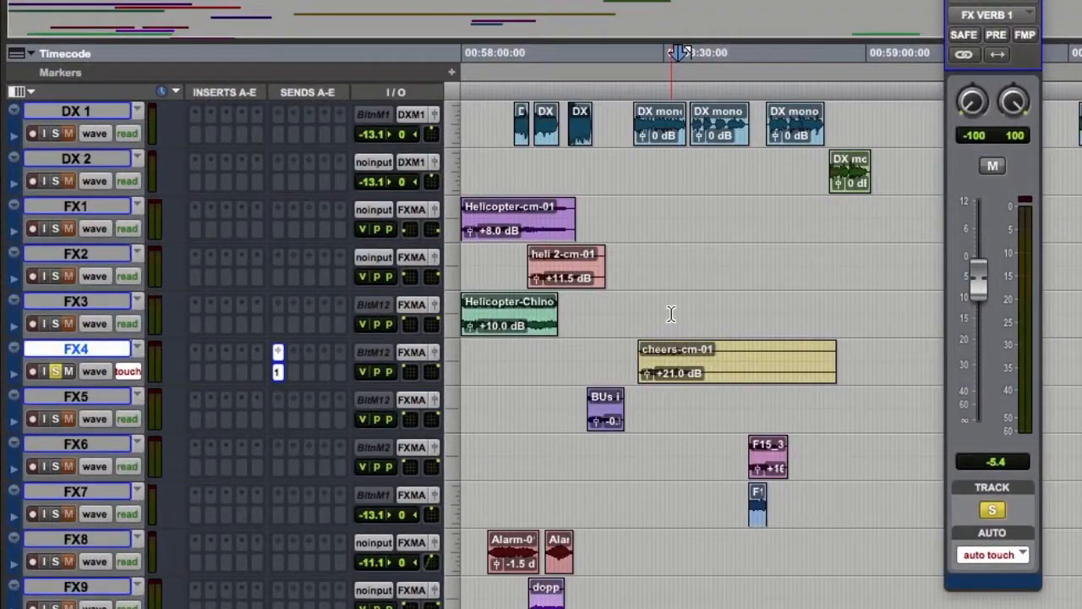
Play from the start of the cheers clip and record a gradual fade-down of the FX4 send level, releasing it before stopping
click(647, 307)
key(space)
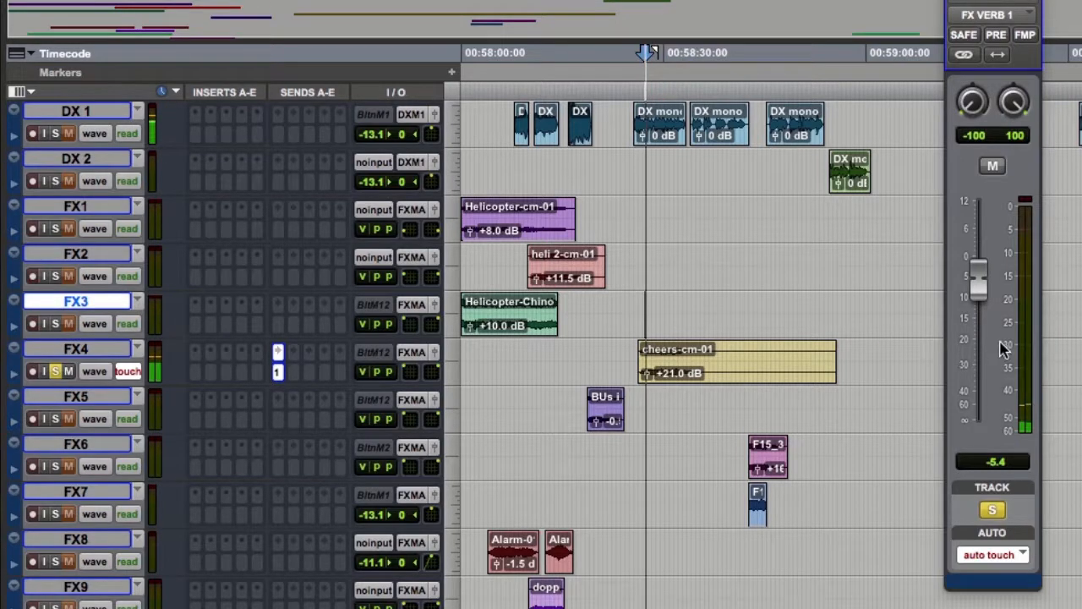
drag(991, 292, 1001, 437)
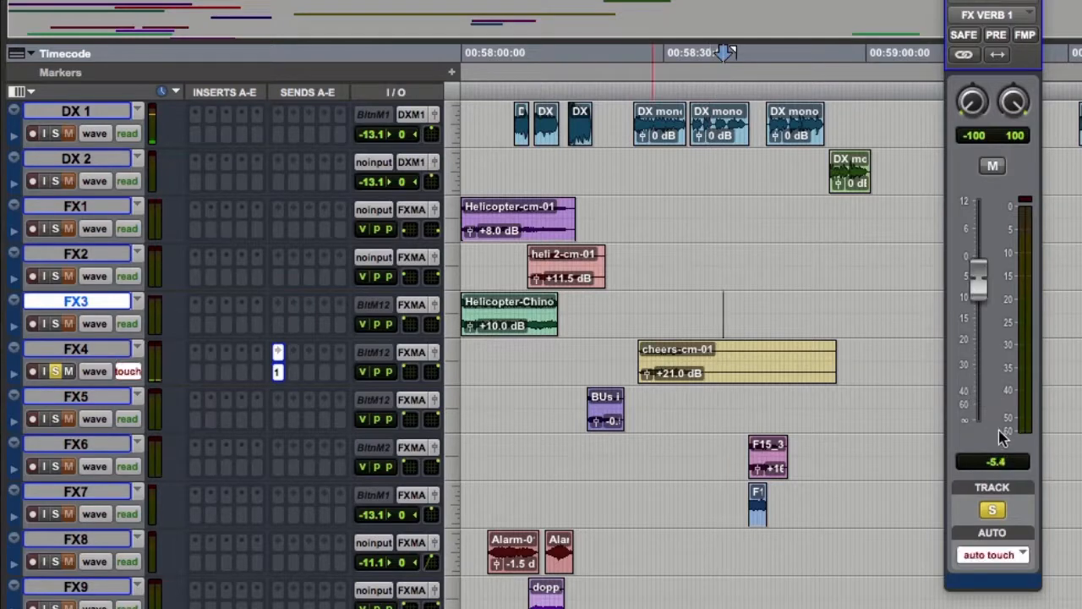
key(space)
Switch the FX4 track view to the level automation of its FX VERB 1 send
click(94, 372)
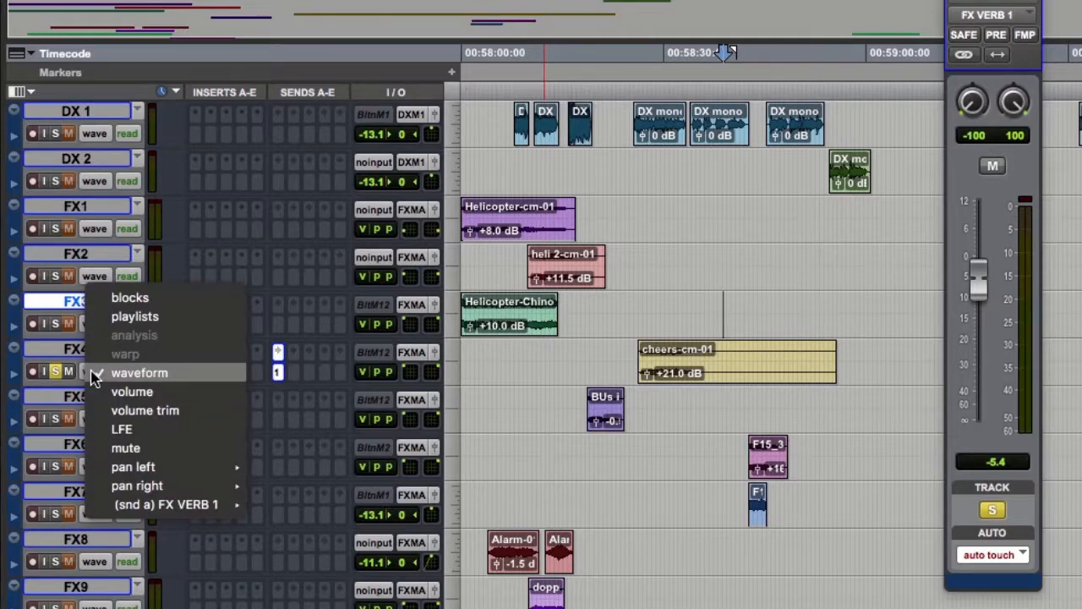
mouse_move(142, 505)
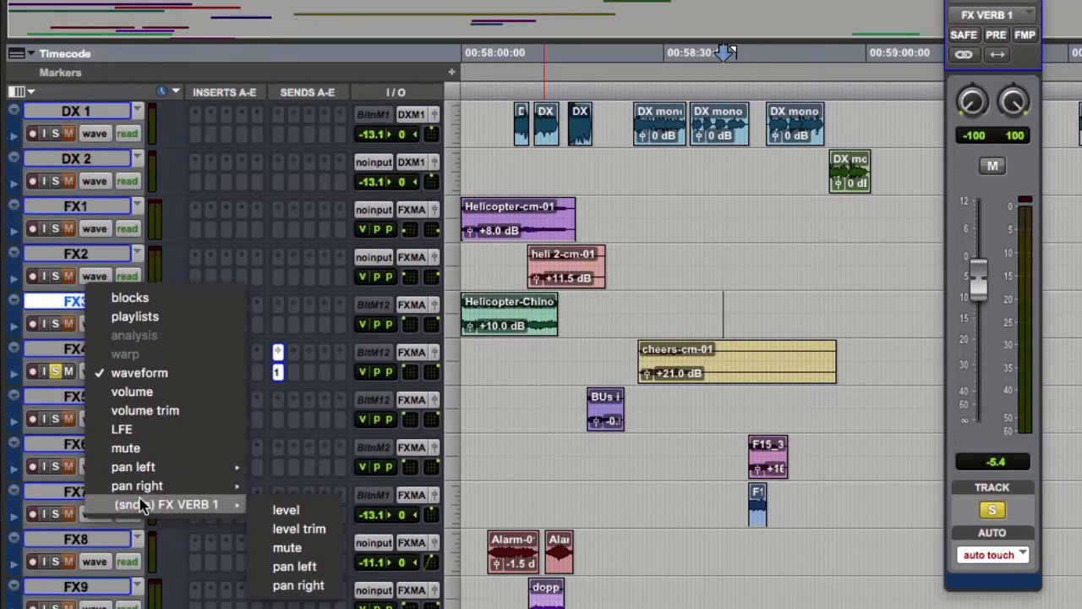
click(286, 510)
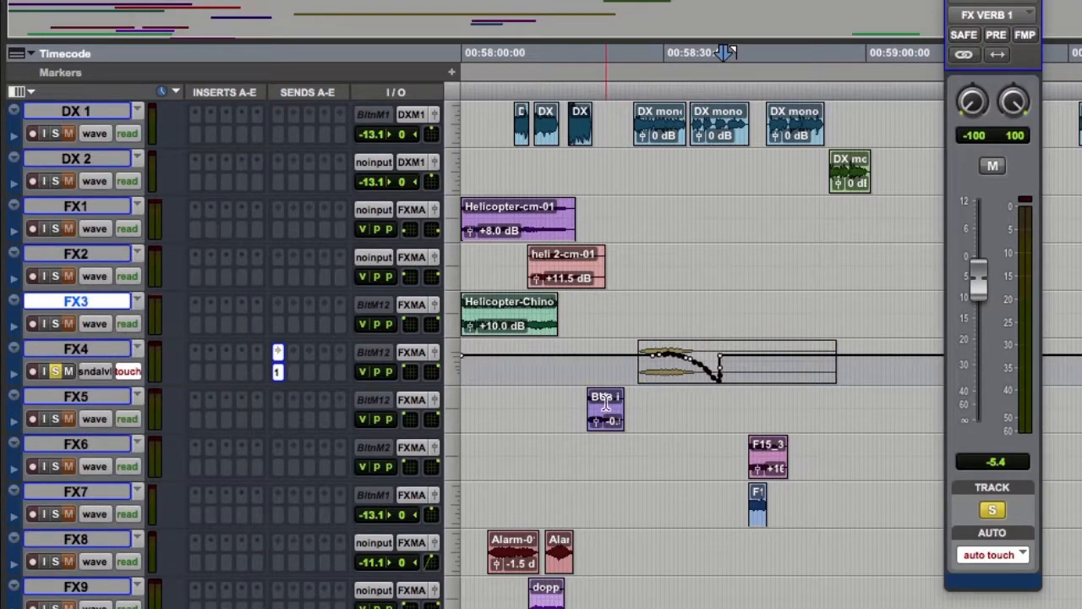